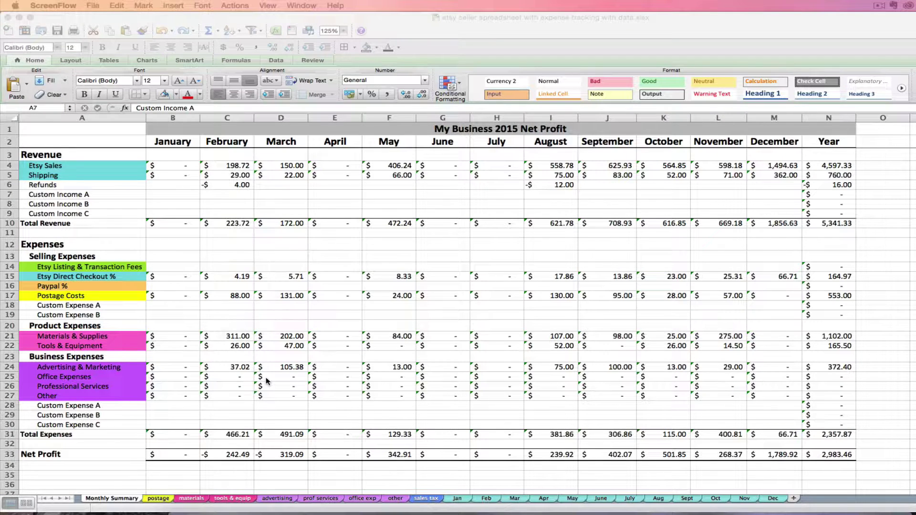
# View the December order data sheet, including its card processing fees, and return to the Monthly Summary.
pyautogui.click(780, 500)
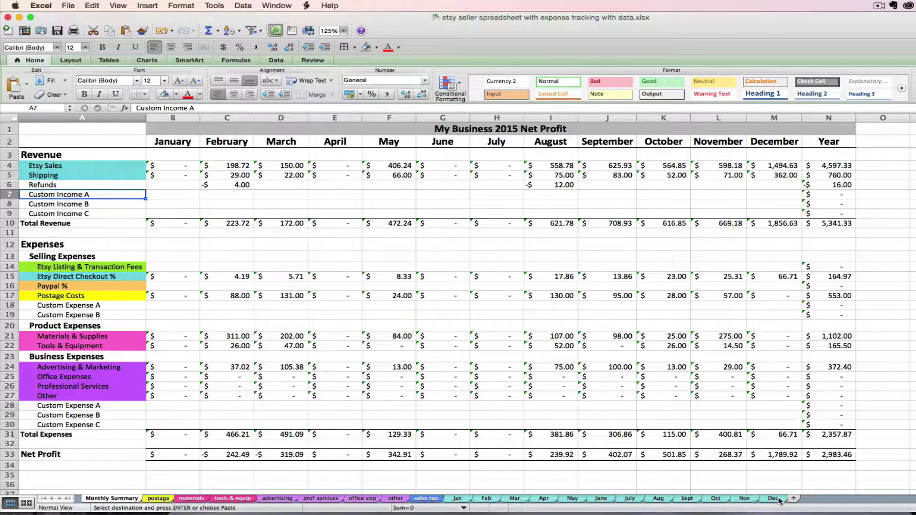
pyautogui.click(780, 499)
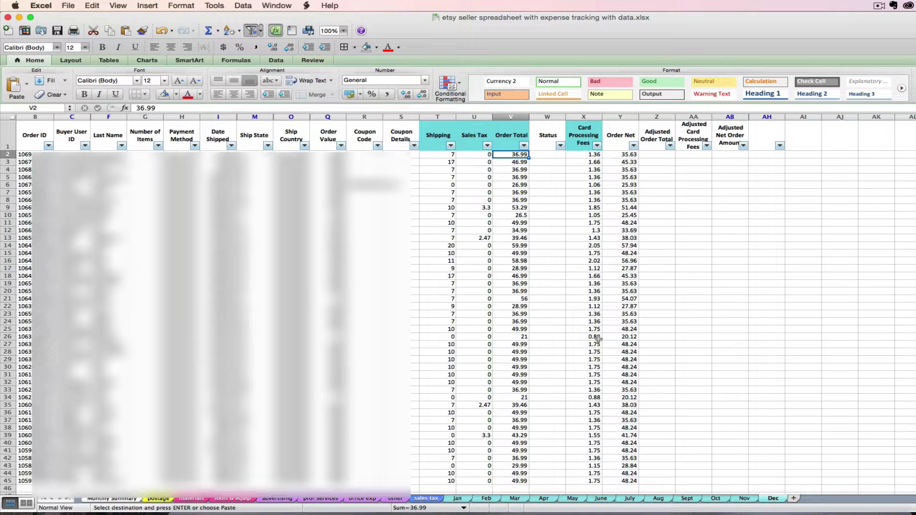
pyautogui.click(120, 499)
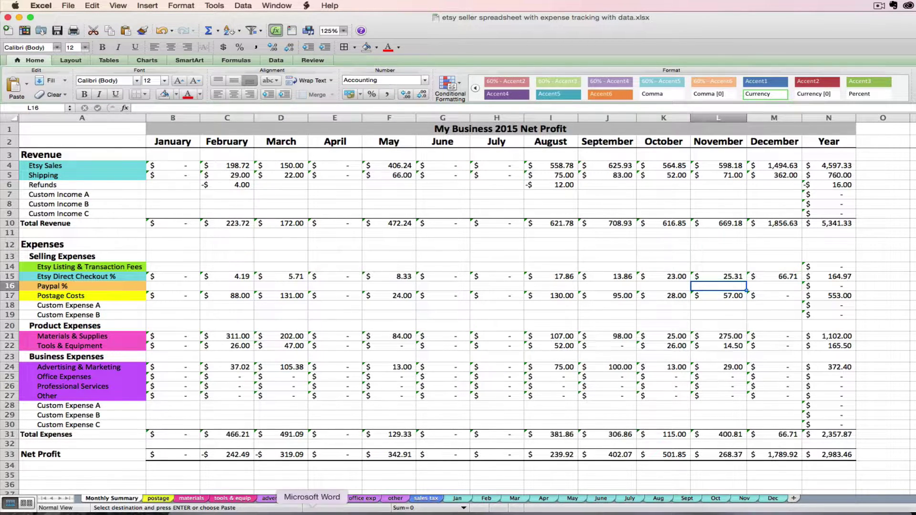
# Locate the Etsy Listing & Transaction Fees row and its January cell in the Monthly Summary.
pyautogui.click(67, 267)
pyautogui.moveTo(91, 267); pyautogui.dragTo(157, 267)
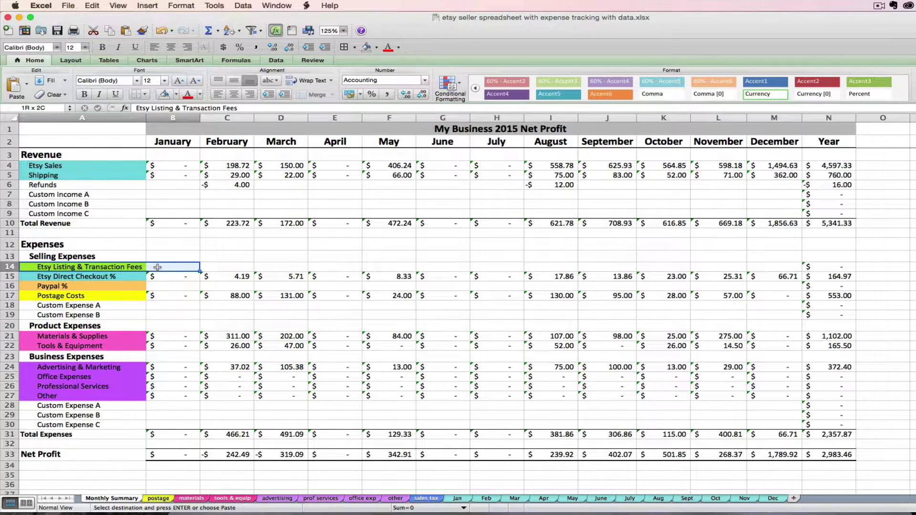
pyautogui.click(157, 267)
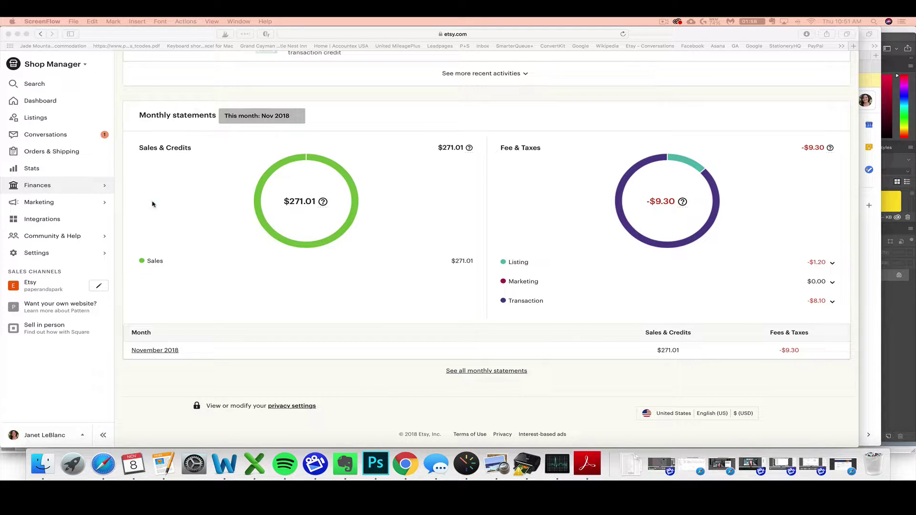
# Open the Etsy shop's Finances payment account and set the monthly statements period to Last 12 months.
pyautogui.click(48, 186)
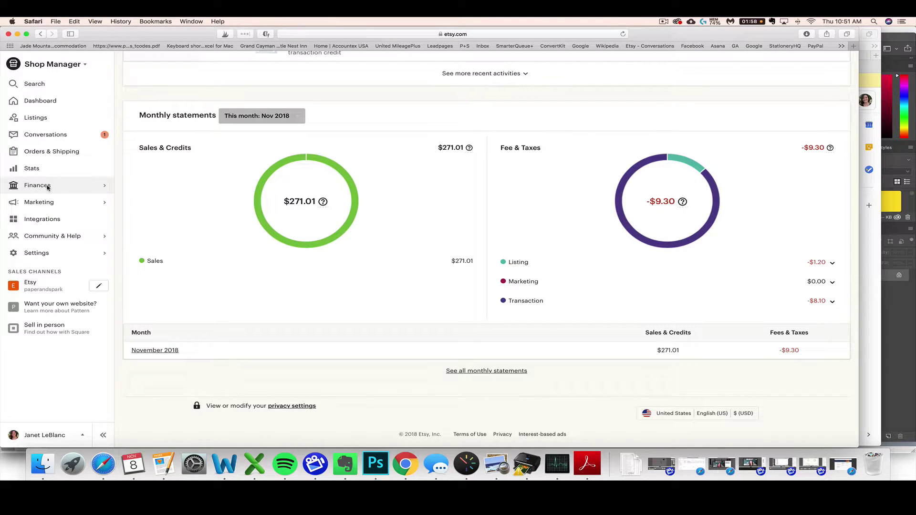
pyautogui.click(48, 186)
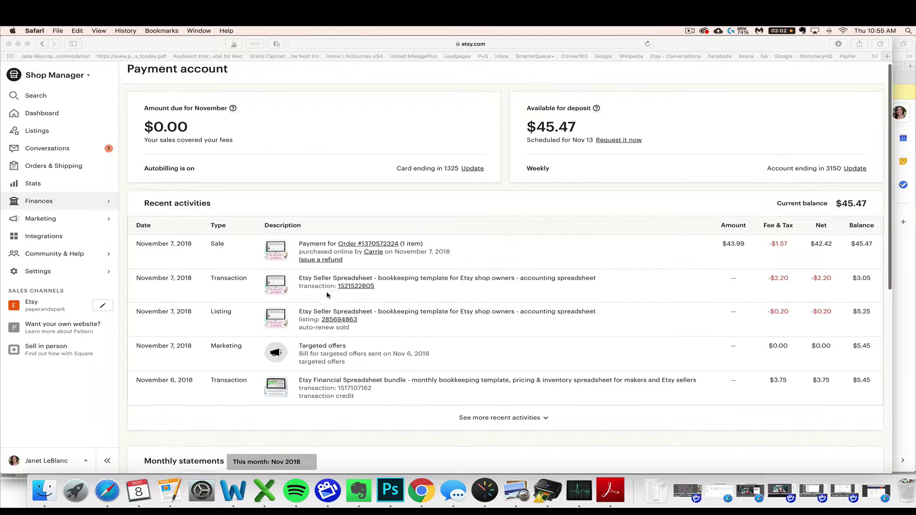
pyautogui.scroll(-5, 317, 317)
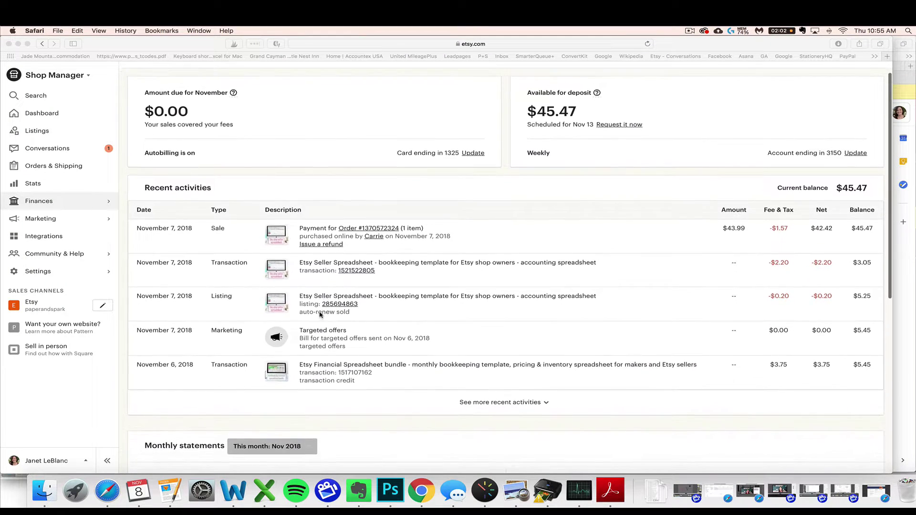
pyautogui.scroll(-2, 318, 317)
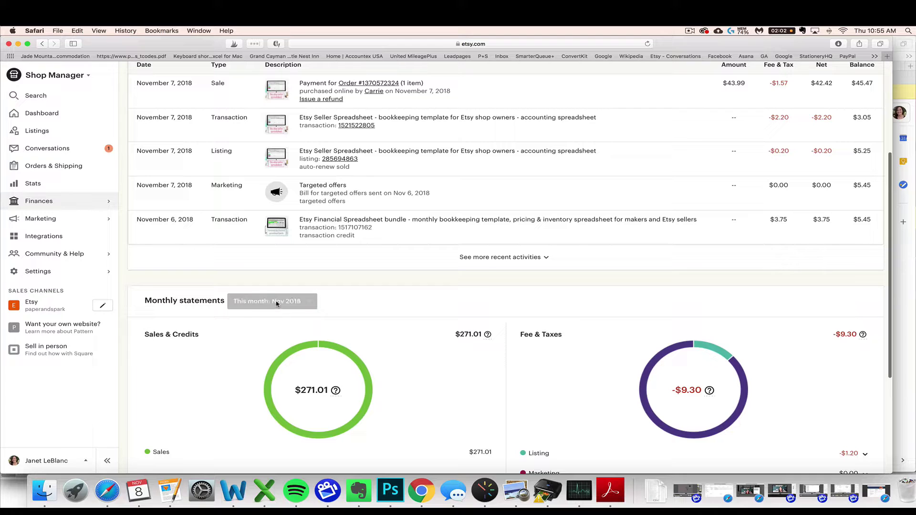
pyautogui.click(276, 303)
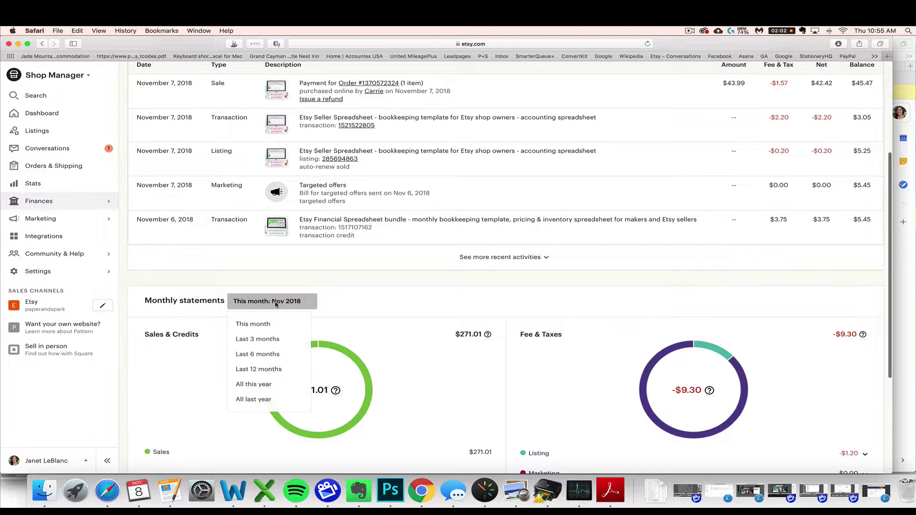
pyautogui.click(259, 366)
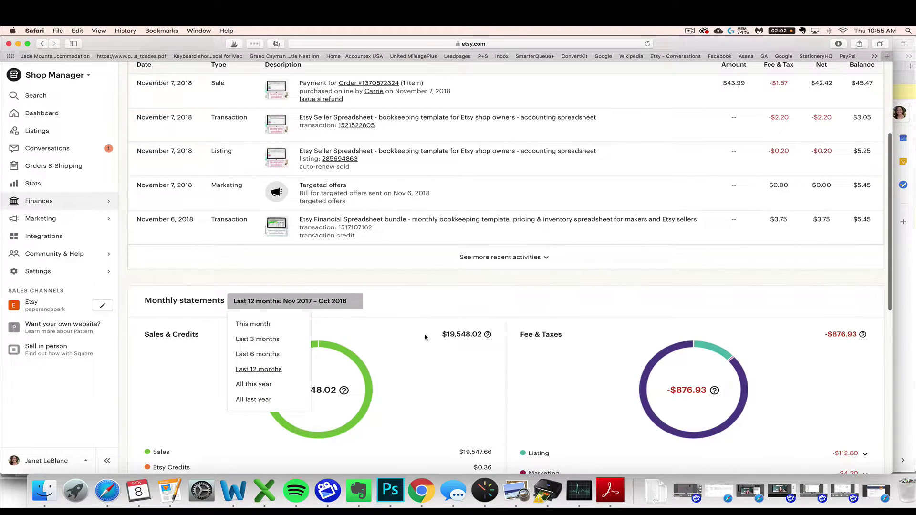
pyautogui.click(421, 303)
# Open the January 2018 monthly statement from the list of monthly statements.
pyautogui.scroll(-5, 252, 328)
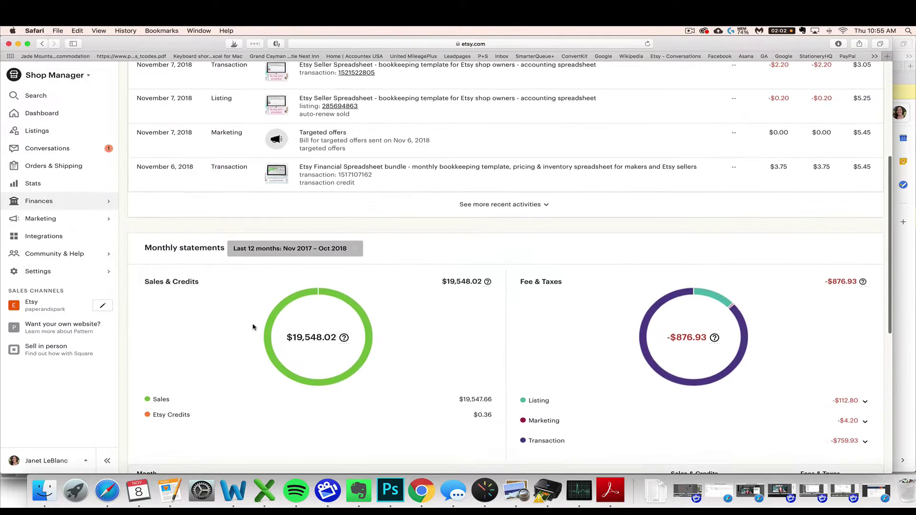
pyautogui.scroll(-10, 252, 328)
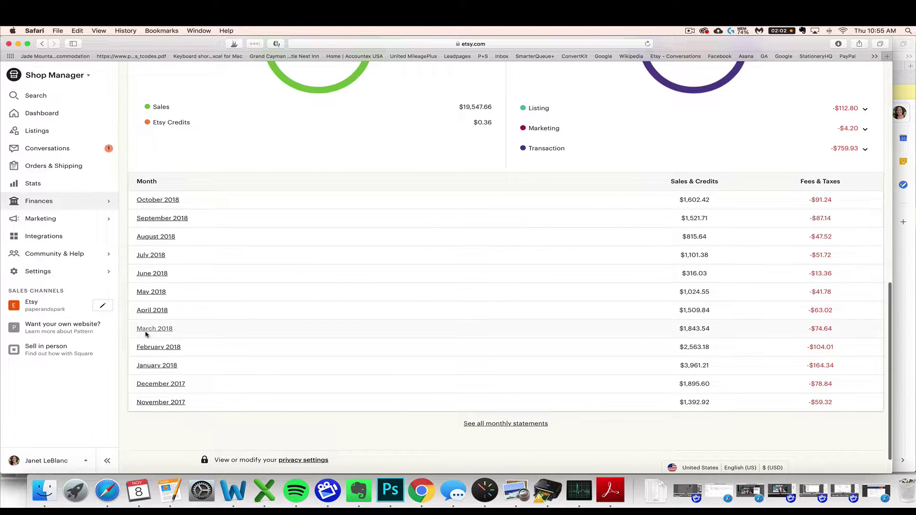
pyautogui.click(160, 368)
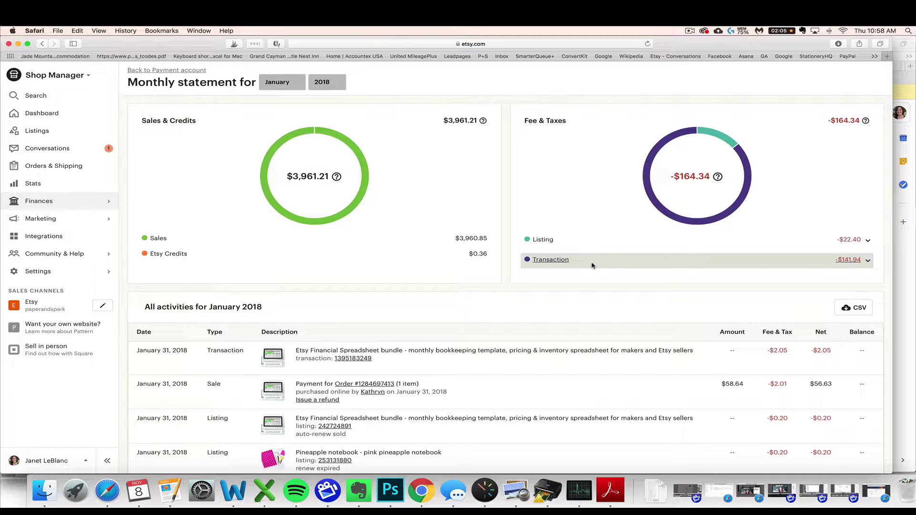
# Switch to the 2018 Excel spreadsheet and examine the Etsy fee, direct checkout and postage rows under Selling Expenses.
pyautogui.click(264, 490)
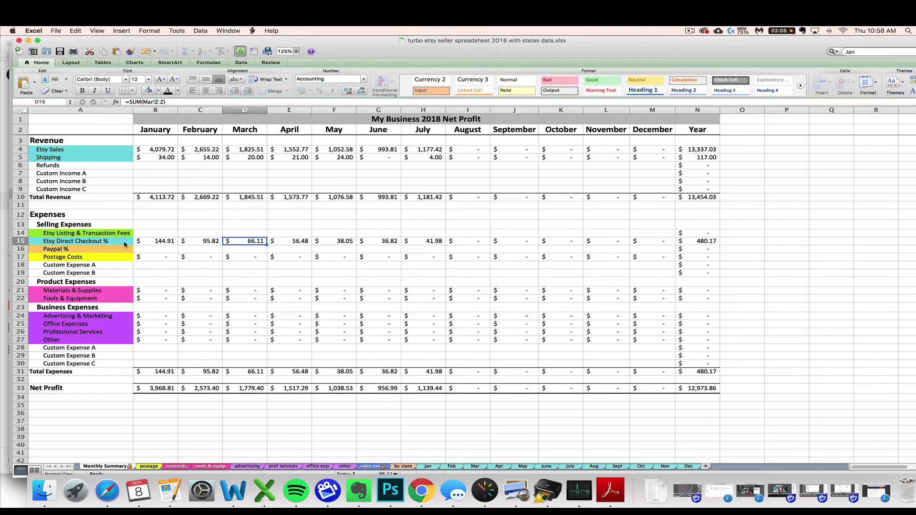
pyautogui.moveTo(141, 234); pyautogui.dragTo(437, 234)
pyautogui.click(72, 234)
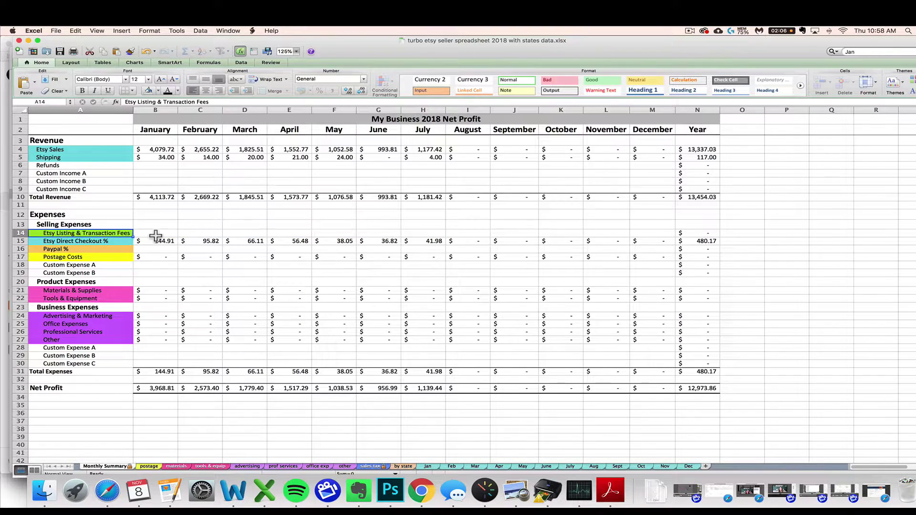
pyautogui.click(115, 260)
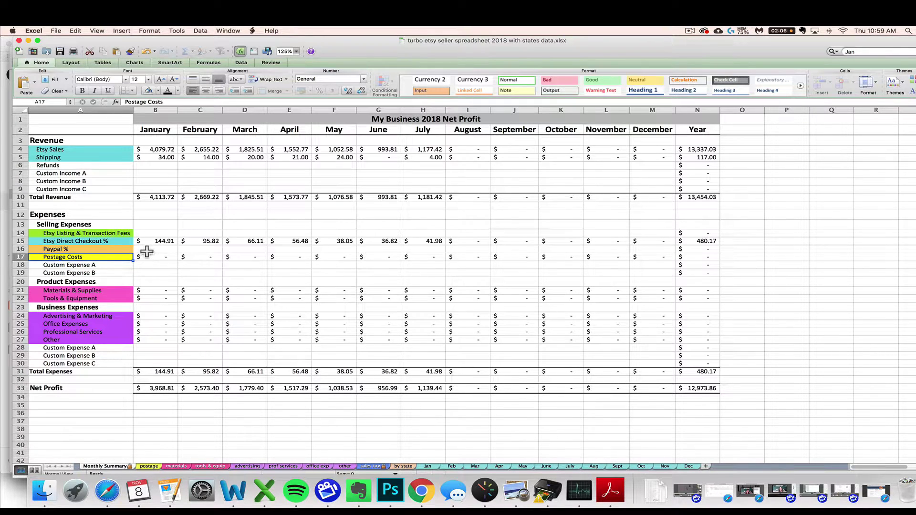
pyautogui.moveTo(53, 242); pyautogui.dragTo(224, 244)
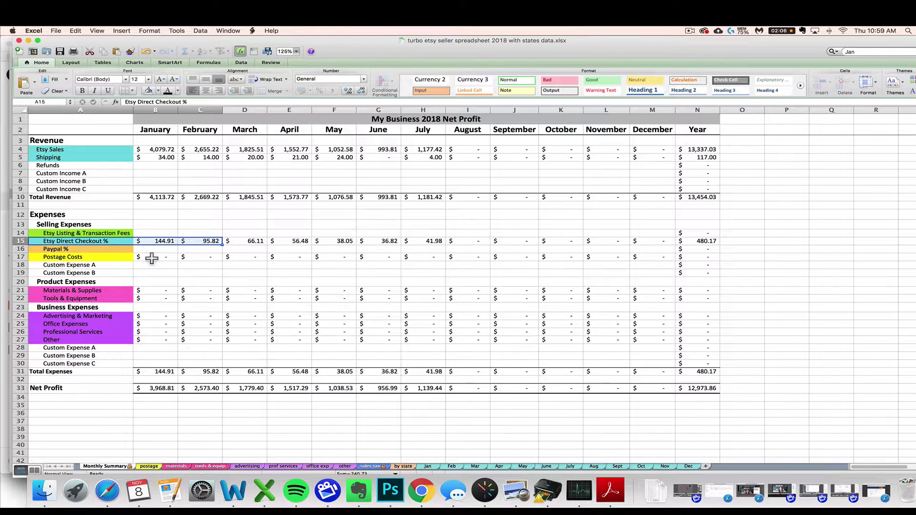
# Inspect the Card Processing Fees column on the Jan sheet and return to the Monthly Summary.
pyautogui.click(428, 468)
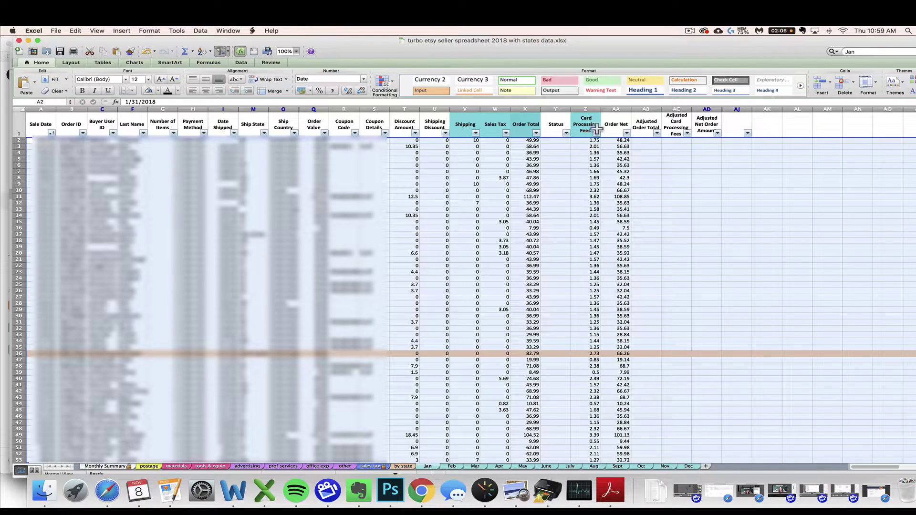
pyautogui.click(593, 109)
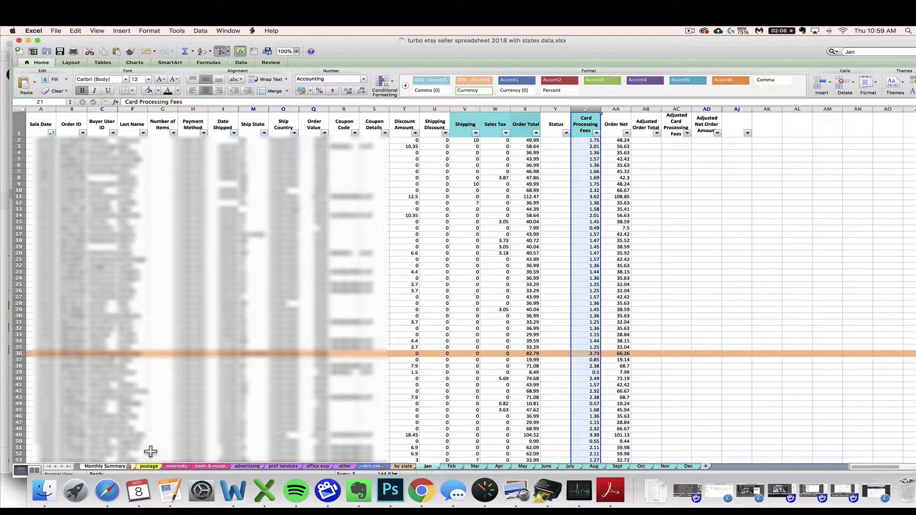
pyautogui.click(103, 466)
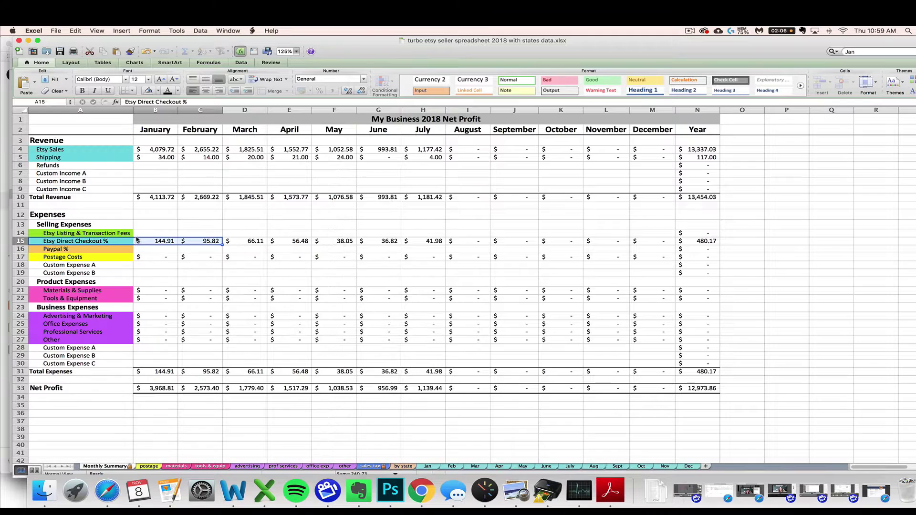
# Enter the Etsy statement's total January fees, 164.34, as January's Etsy Listing & Transaction Fees in the Monthly Summary.
pyautogui.click(146, 234)
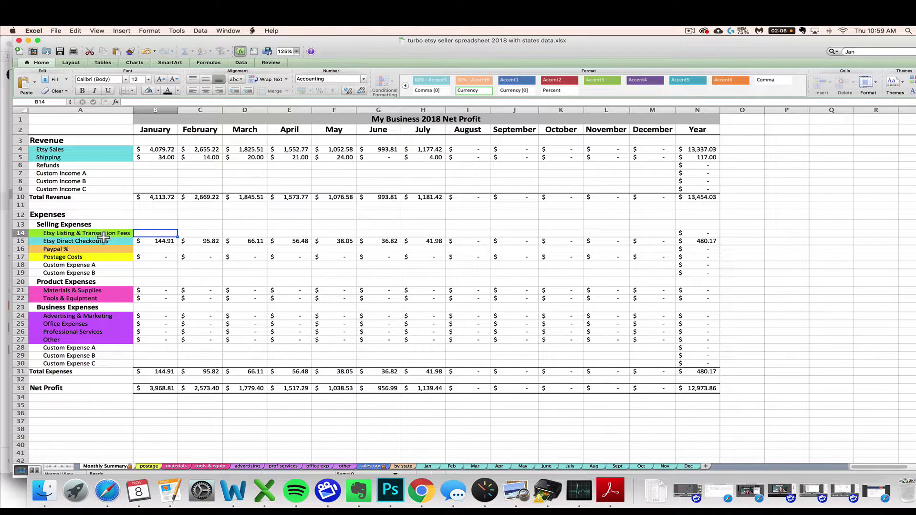
pyautogui.click(107, 491)
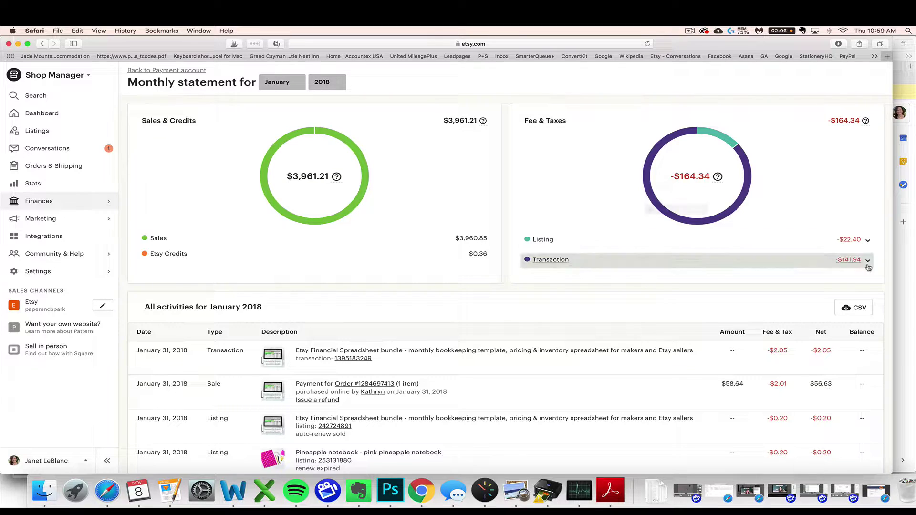
pyautogui.press('super+Tab')
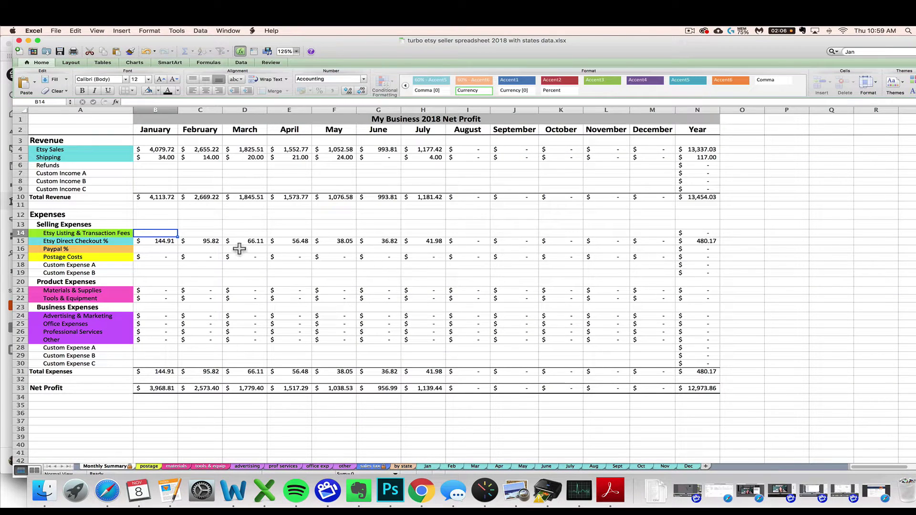
pyautogui.write('164.34')
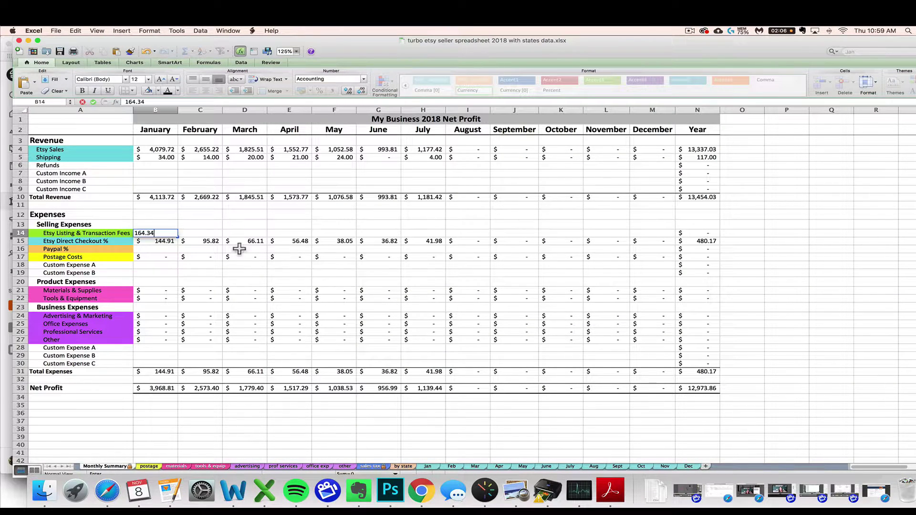
pyautogui.press('Return')
# Compare the January fee total on the Etsy statement in Safari with the January fee entry in the Excel summary.
pyautogui.click(106, 498)
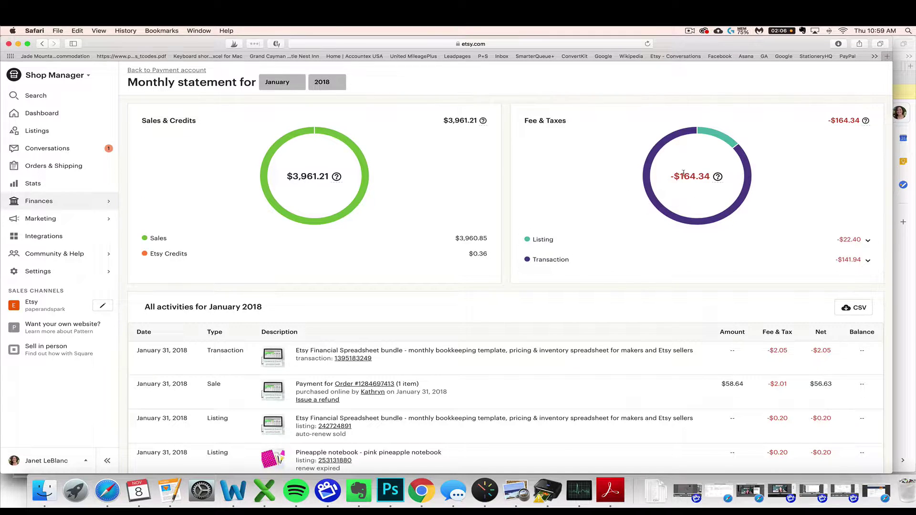
pyautogui.hscroll(-1, 705, 179)
pyautogui.press('super+Tab')
pyautogui.click(163, 236)
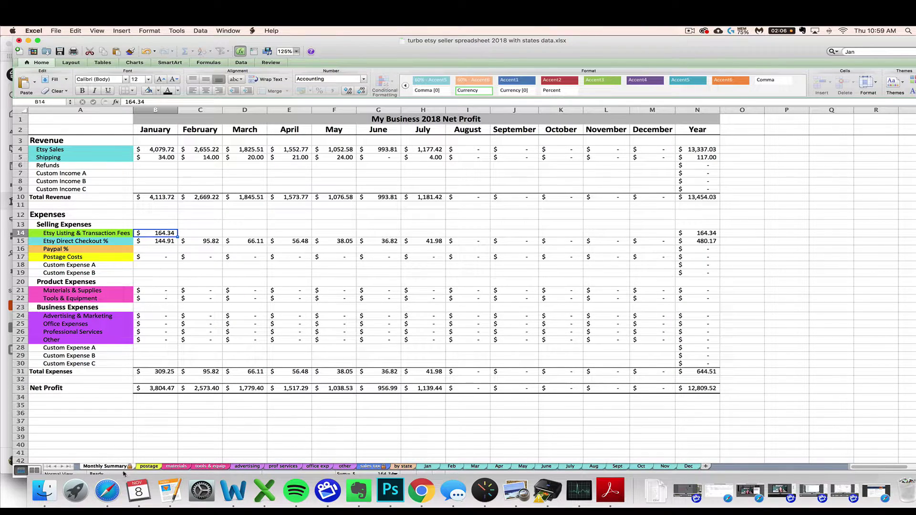
pyautogui.click(107, 490)
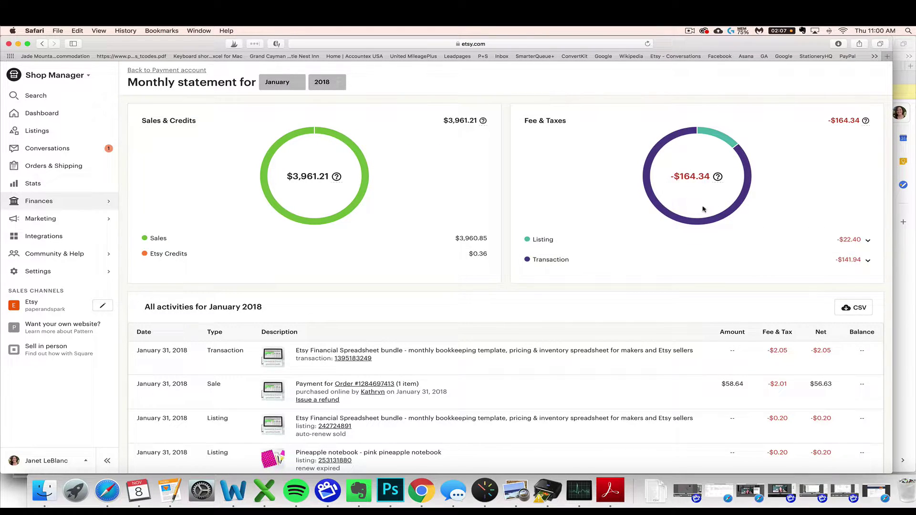
pyautogui.press('super+Tab')
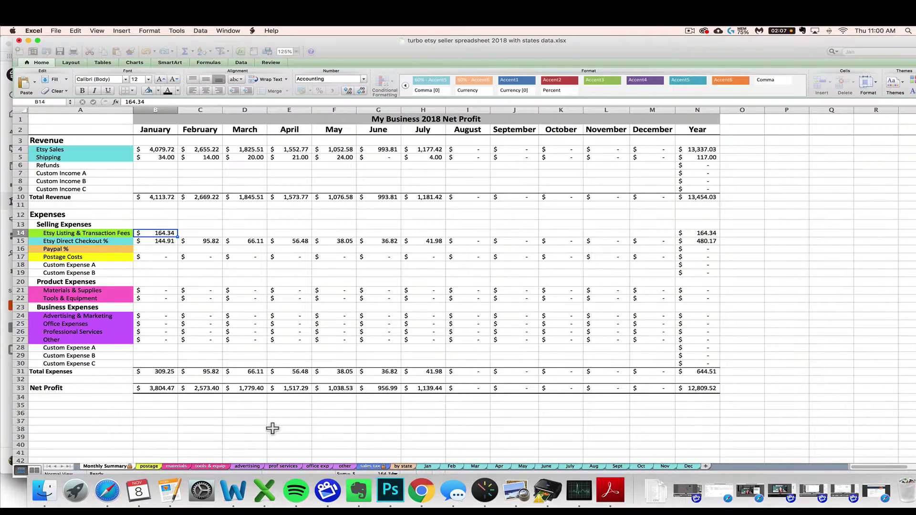
# Record a postage expense on the postage sheet dated 1/31/18 with amount 50, vendor etsy and description postage labels.
pyautogui.click(149, 466)
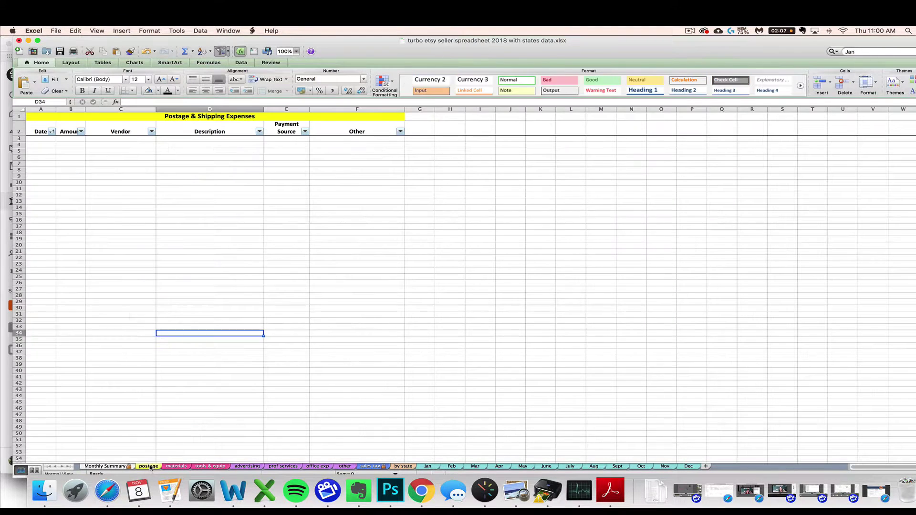
pyautogui.click(48, 140)
pyautogui.write('1/3')
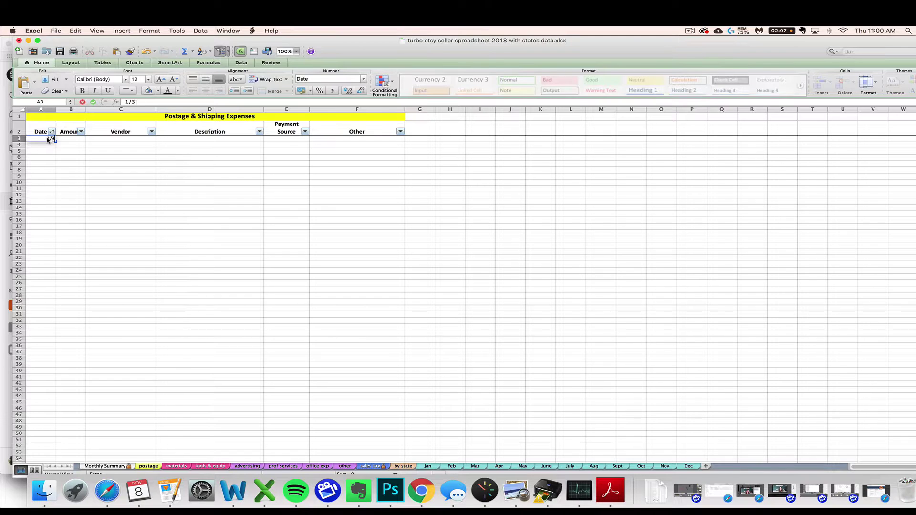
pyautogui.write('1/18')
pyautogui.press('Tab')
pyautogui.write('50')
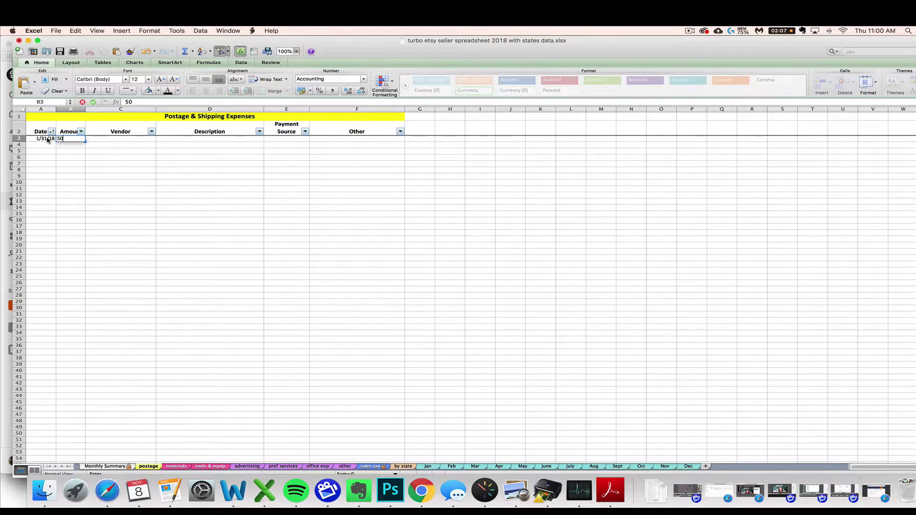
pyautogui.press('Tab')
pyautogui.write('etsy')
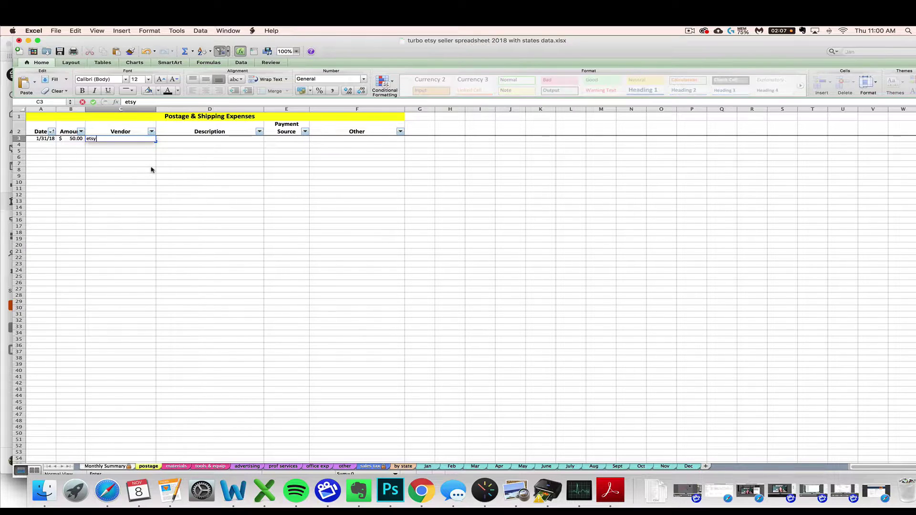
pyautogui.press('Tab')
pyautogui.write('pos')
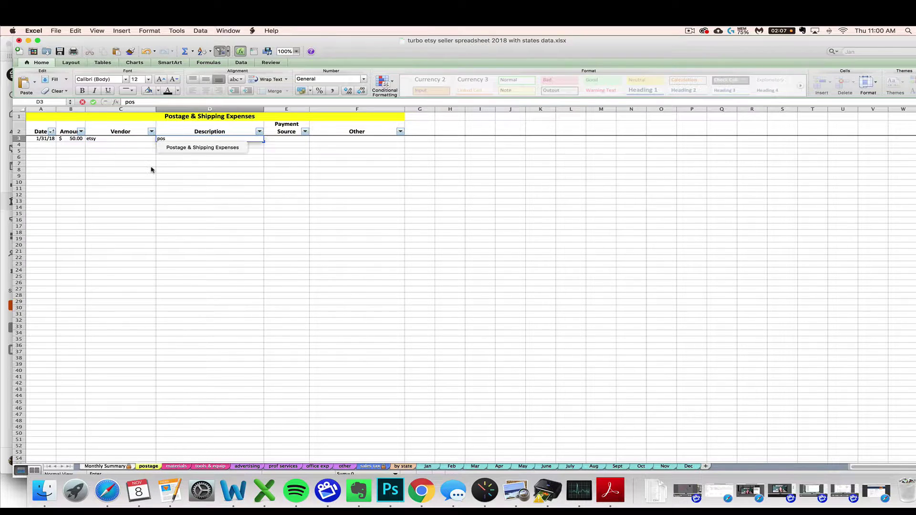
pyautogui.write('tage labels')
pyautogui.press('Return')
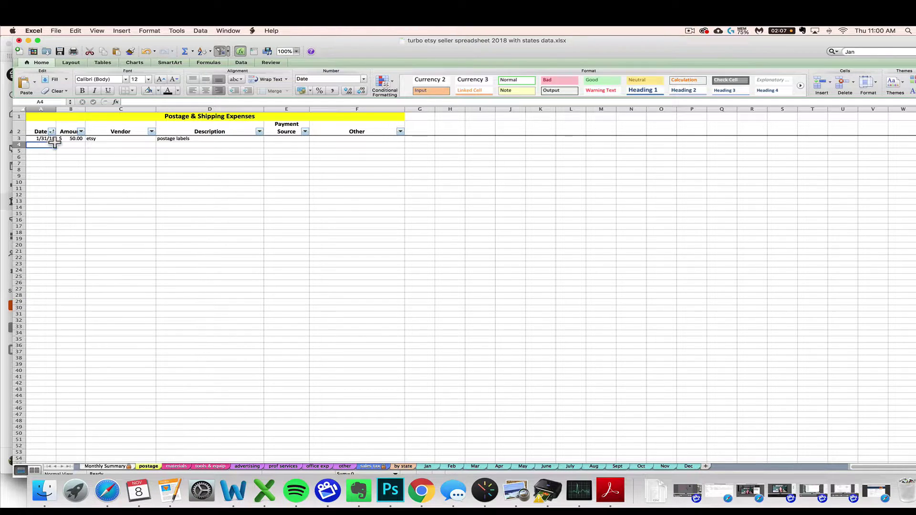
# Check the January fee total on the Etsy statement and set January's Etsy Listing & Transaction Fees in the Monthly Summary to 114.34.
pyautogui.click(105, 466)
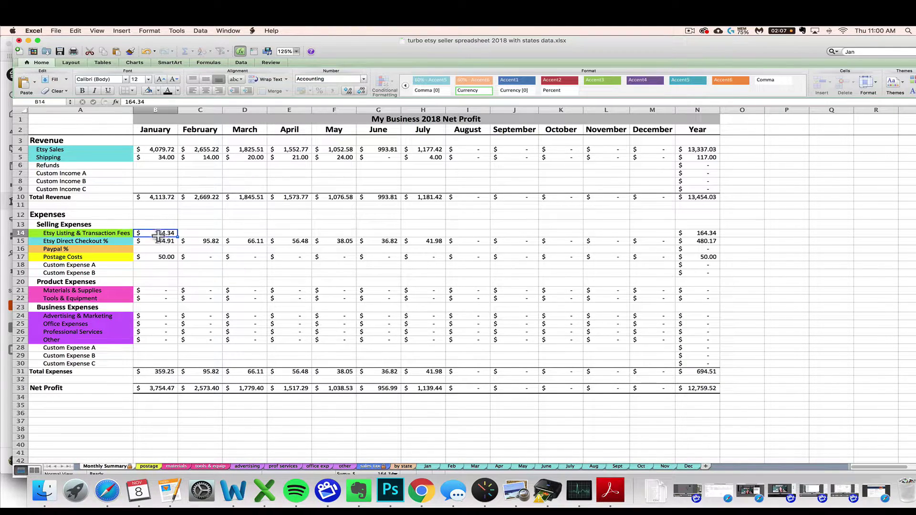
pyautogui.click(107, 490)
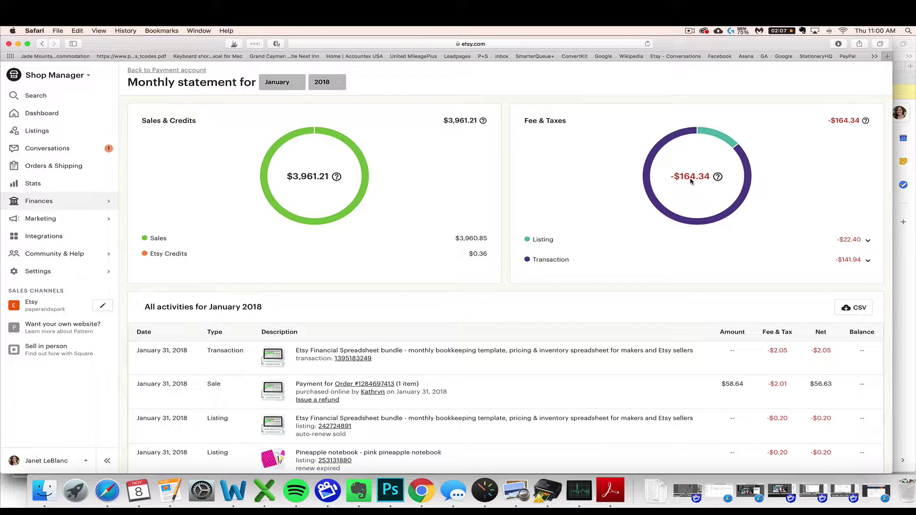
pyautogui.press('super+Tab')
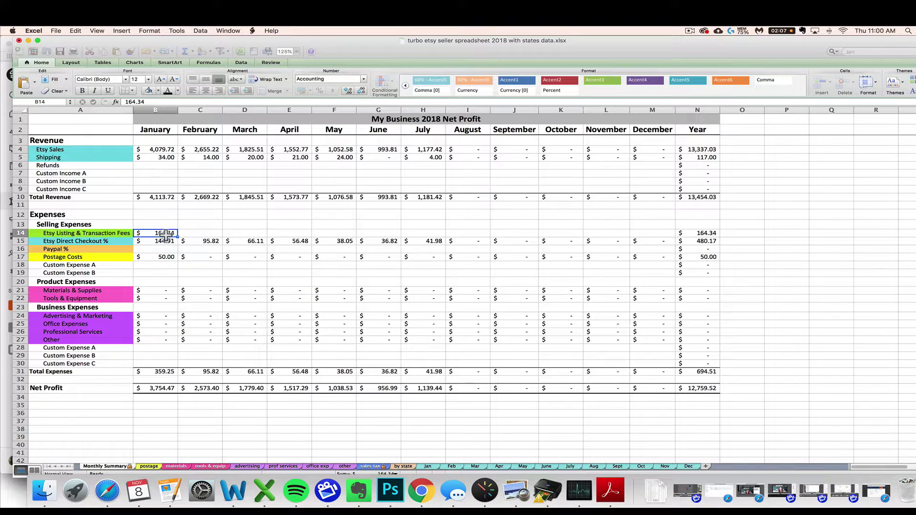
pyautogui.click(130, 102)
pyautogui.press('BackSpace')
pyautogui.write('1')
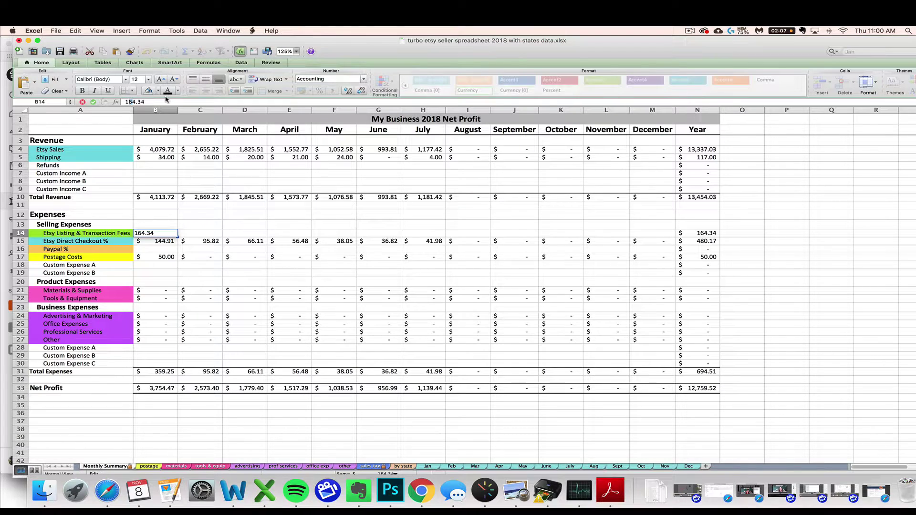
pyautogui.press('Return')
pyautogui.click(163, 234)
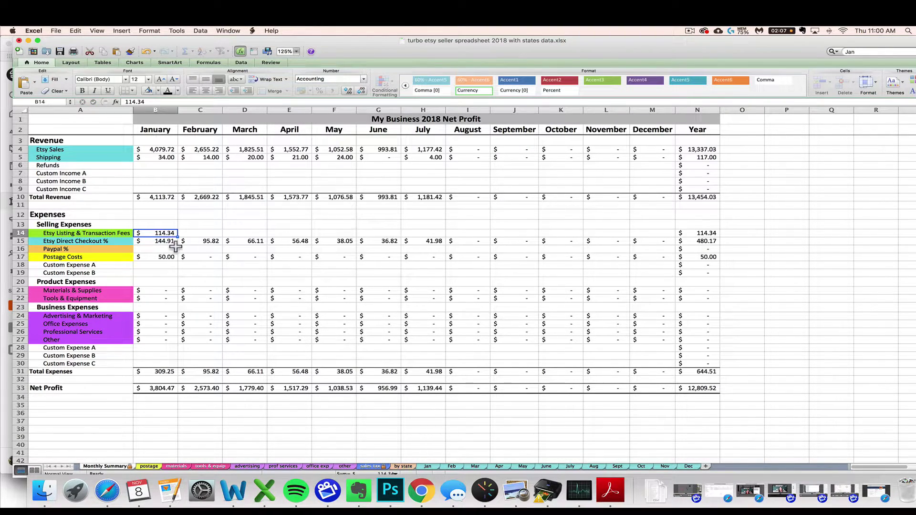
# Compare the listing and transaction fees on the January Etsy statement in Safari with January's fee and postage entries in the Excel summary.
pyautogui.click(108, 491)
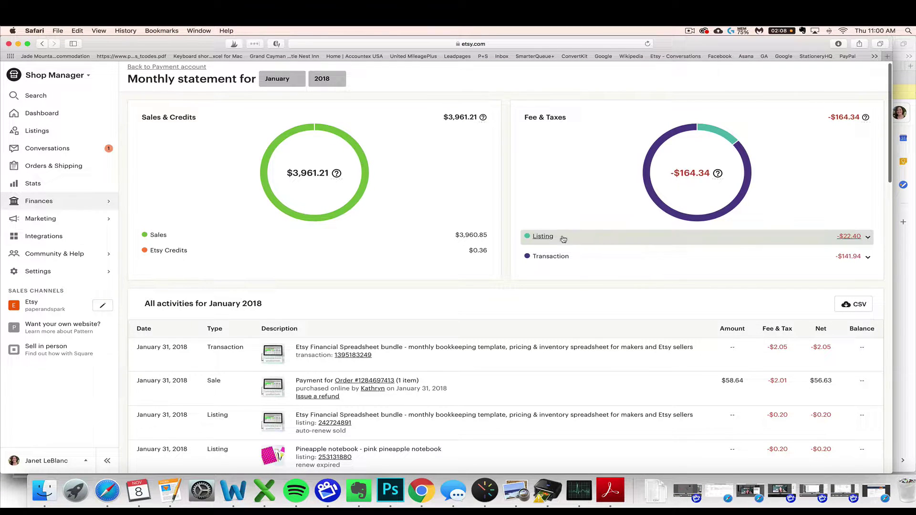
pyautogui.click(915, 302)
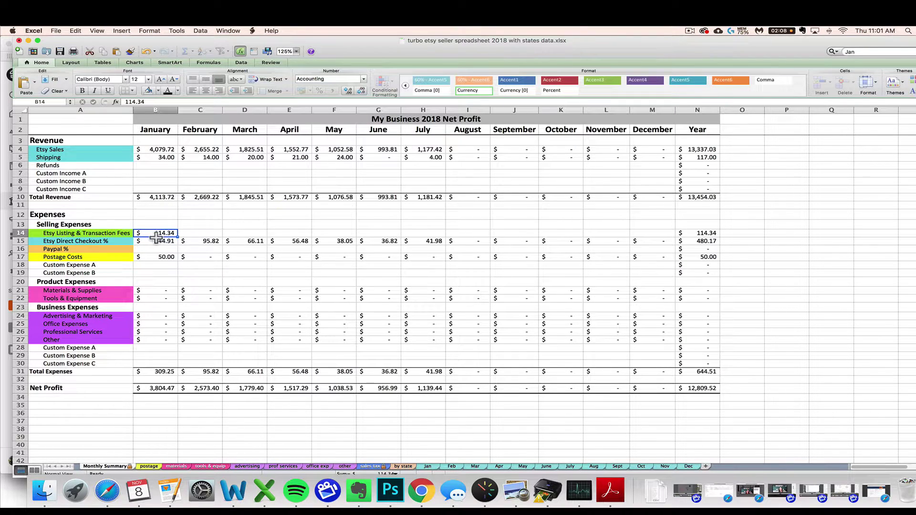
pyautogui.click(144, 258)
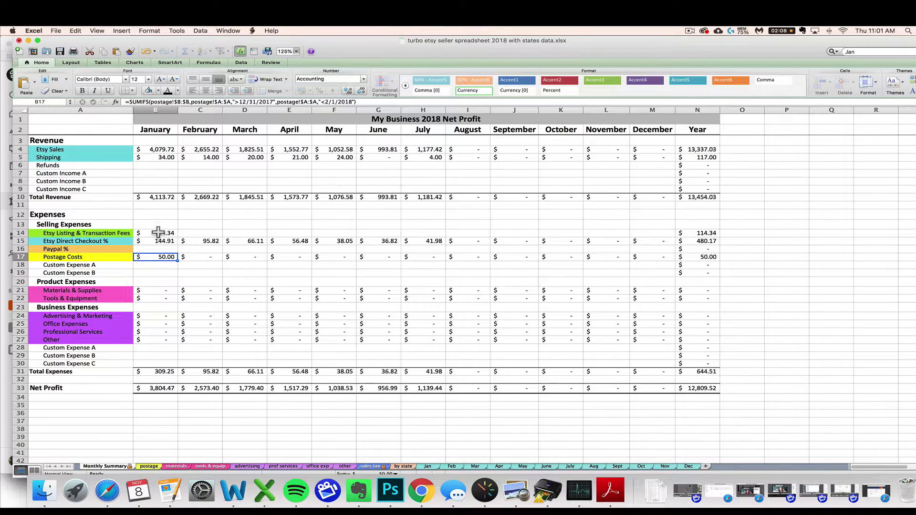
pyautogui.click(113, 483)
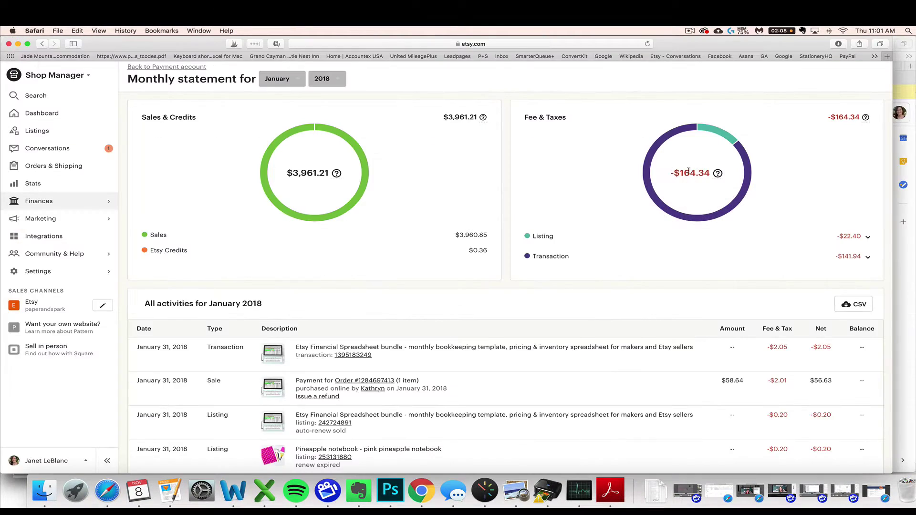
pyautogui.press('super+Tab')
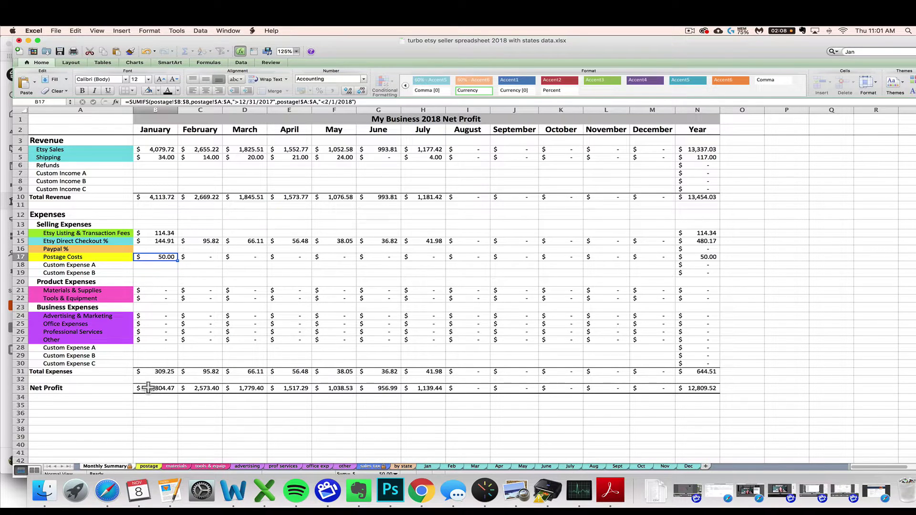
# Switch to Safari and examine the transaction, sale and listing entries under All activities for January 2018 on the Etsy statement.
pyautogui.click(106, 492)
pyautogui.scroll(-3, 210, 304)
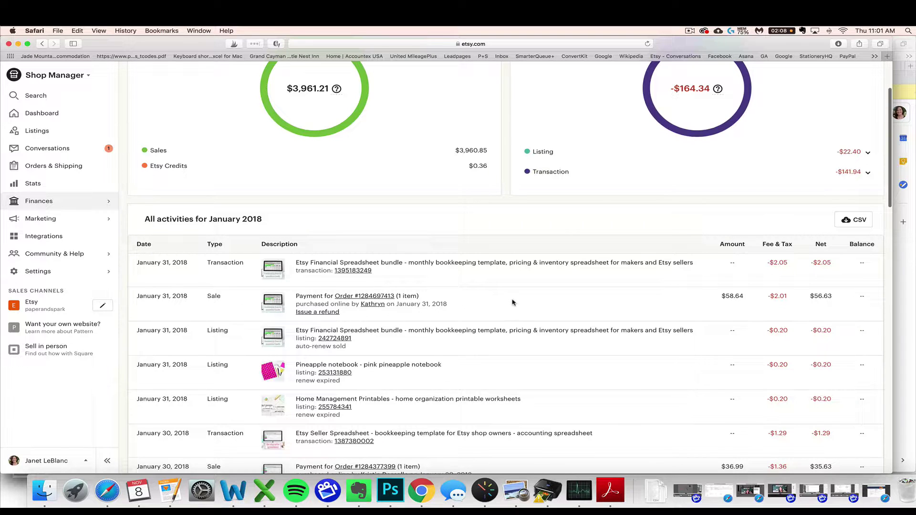
pyautogui.scroll(1, 468, 231)
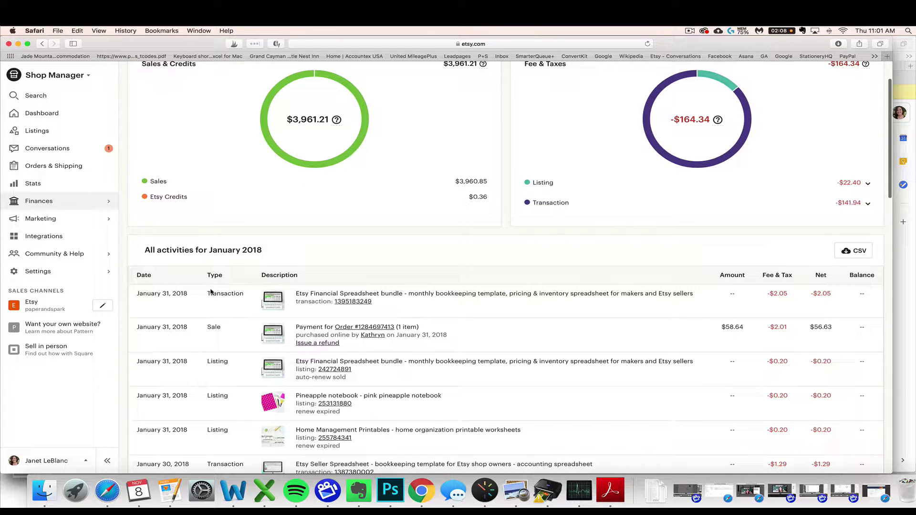
pyautogui.scroll(1, 213, 291)
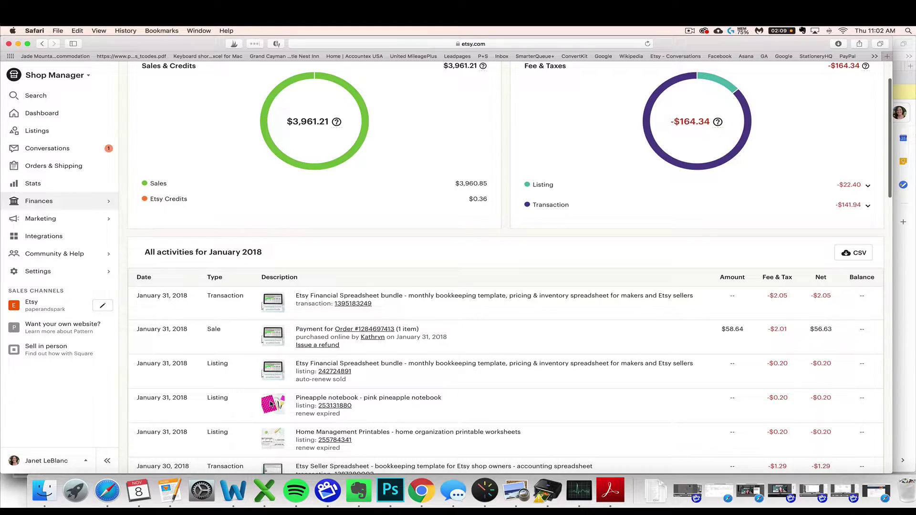
pyautogui.scroll(-1, 344, 402)
pyautogui.scroll(-10, 344, 402)
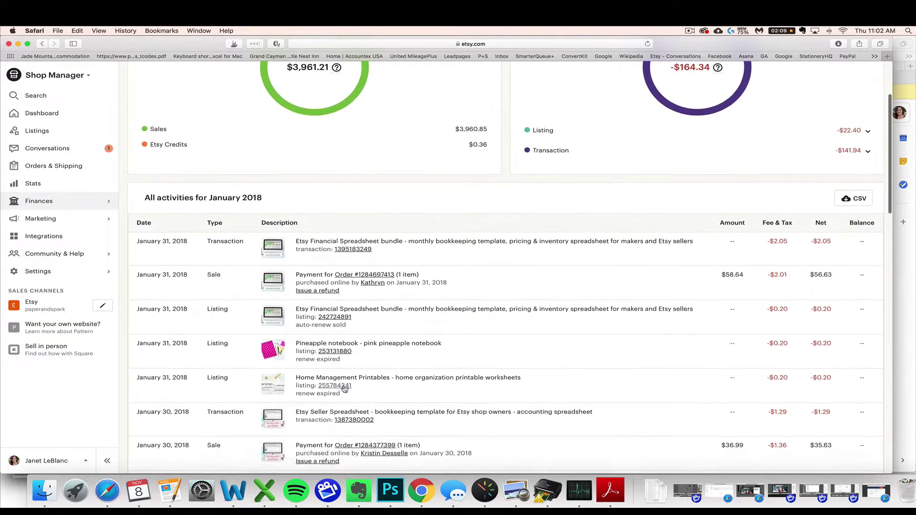
pyautogui.scroll(-1, 309, 358)
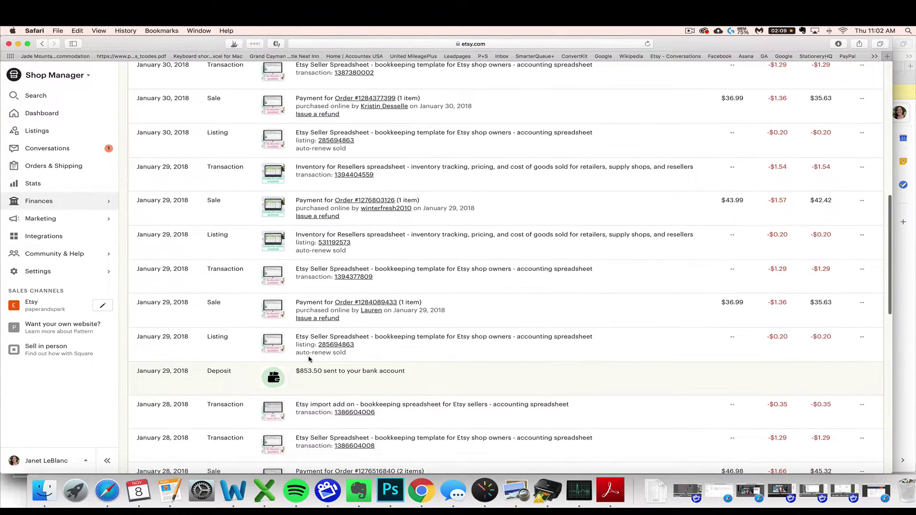
pyautogui.scroll(15, 471, 377)
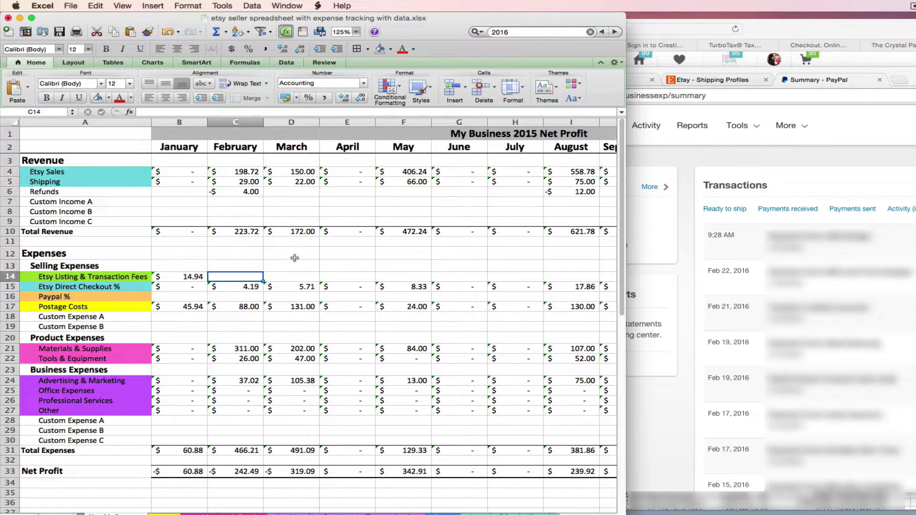
# Review the Etsy Listing & Transaction Fees, Etsy Direct Checkout % and Paypal % rows under Selling Expenses.
pyautogui.click(57, 275)
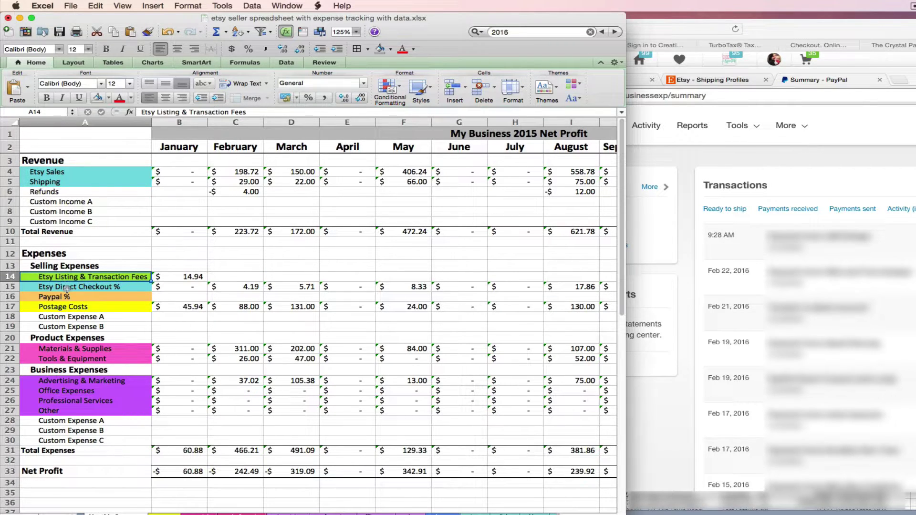
pyautogui.click(40, 288)
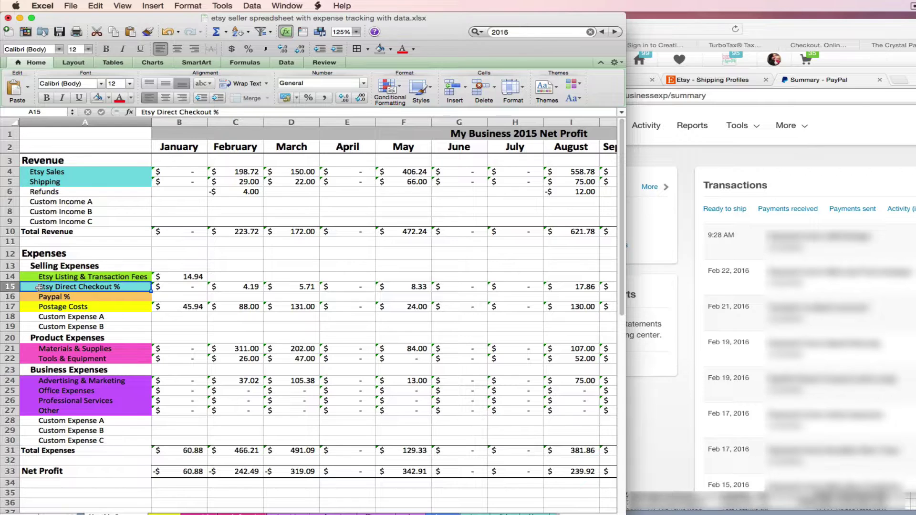
pyautogui.click(52, 298)
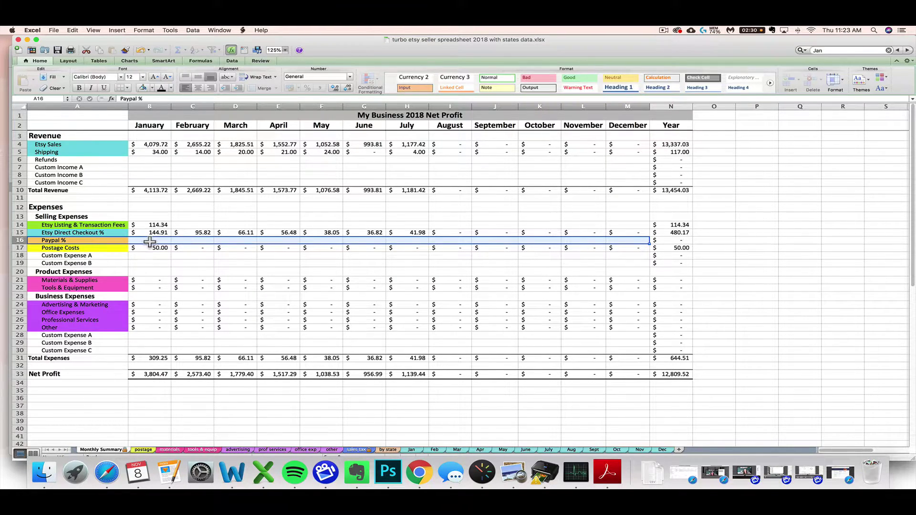
# Switch to PayPal in Safari and create a Financial summary report for September in USD.
pyautogui.press('super+Tab')
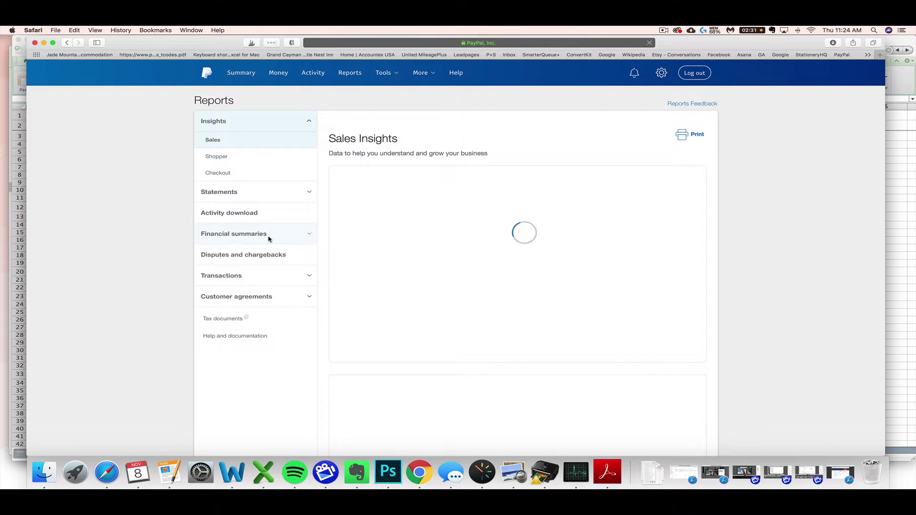
pyautogui.click(269, 239)
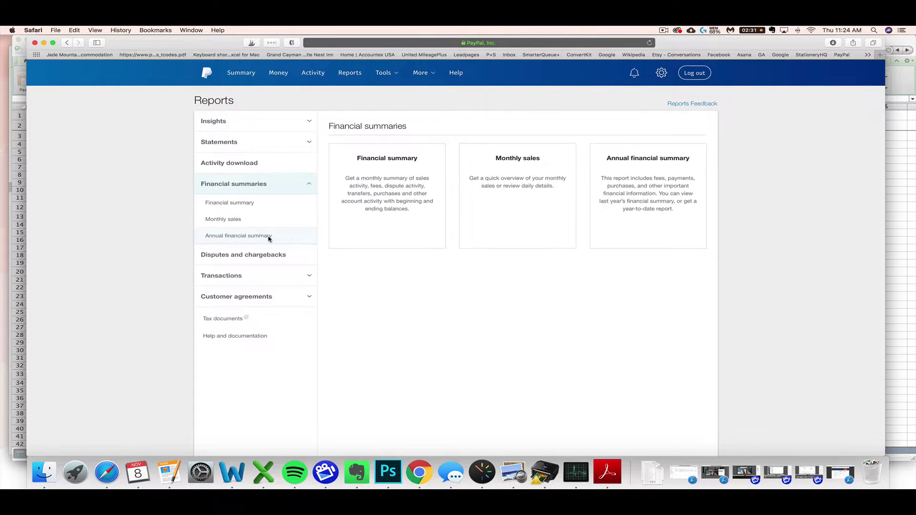
pyautogui.click(241, 204)
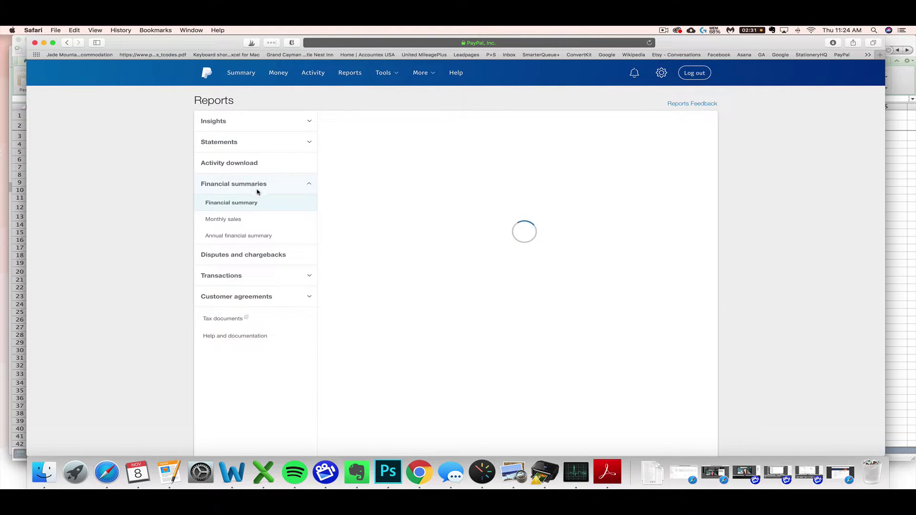
pyautogui.click(360, 212)
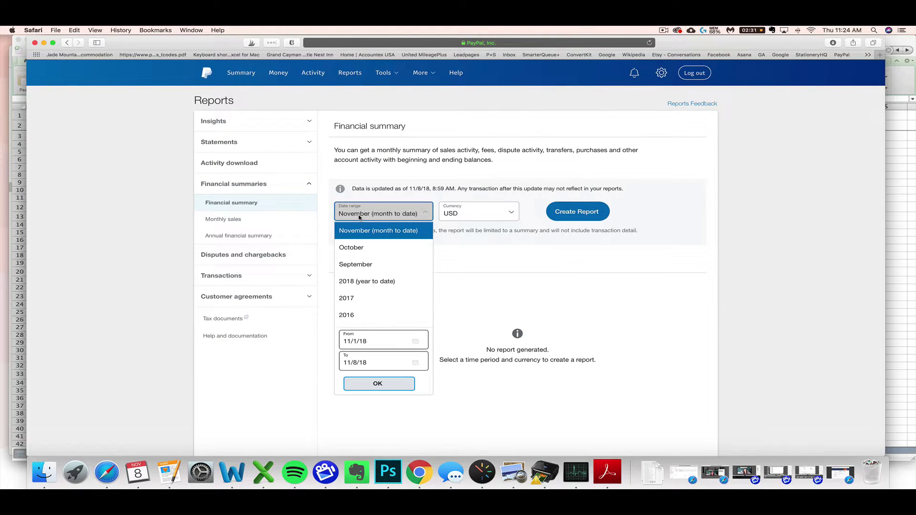
pyautogui.click(366, 267)
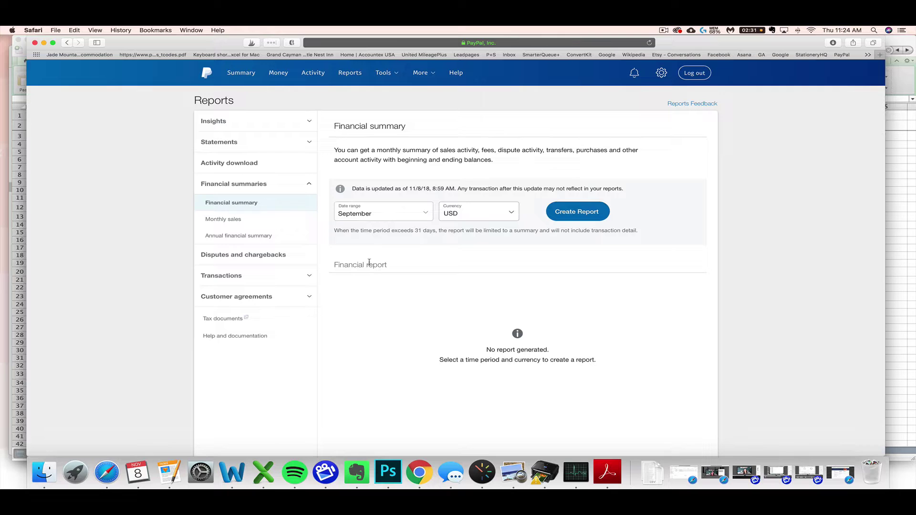
pyautogui.click(572, 213)
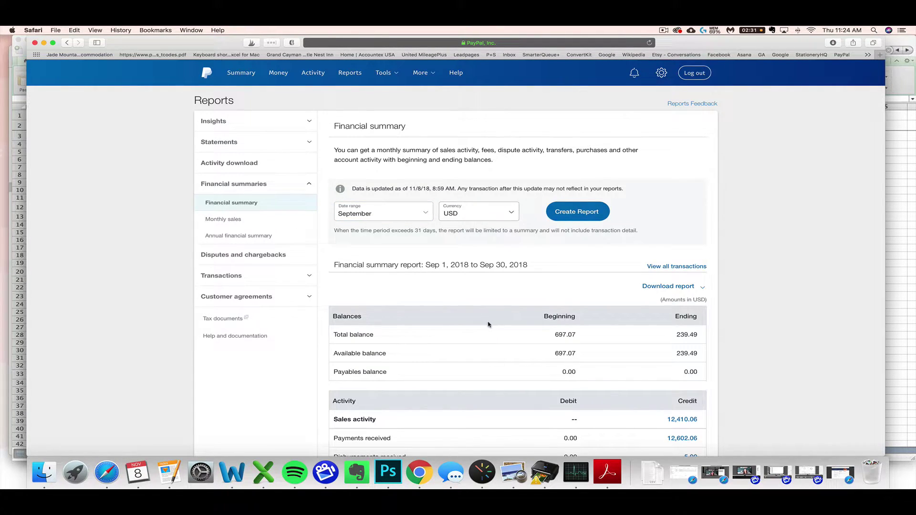
# Look up the total fees in the PayPal report and enter 304.78 as September's Paypal % expense in the Excel Monthly Summary.
pyautogui.scroll(-1, 461, 319)
pyautogui.scroll(-6, 460, 318)
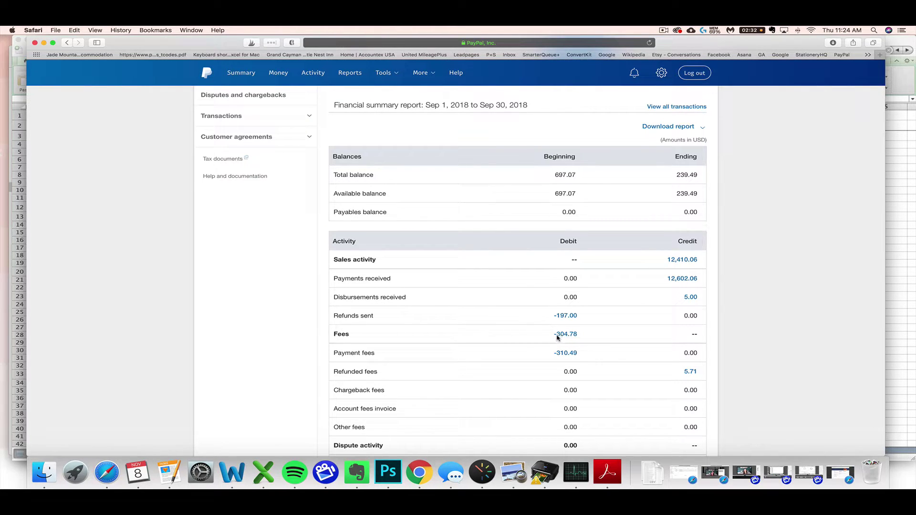
pyautogui.scroll(-5, 554, 338)
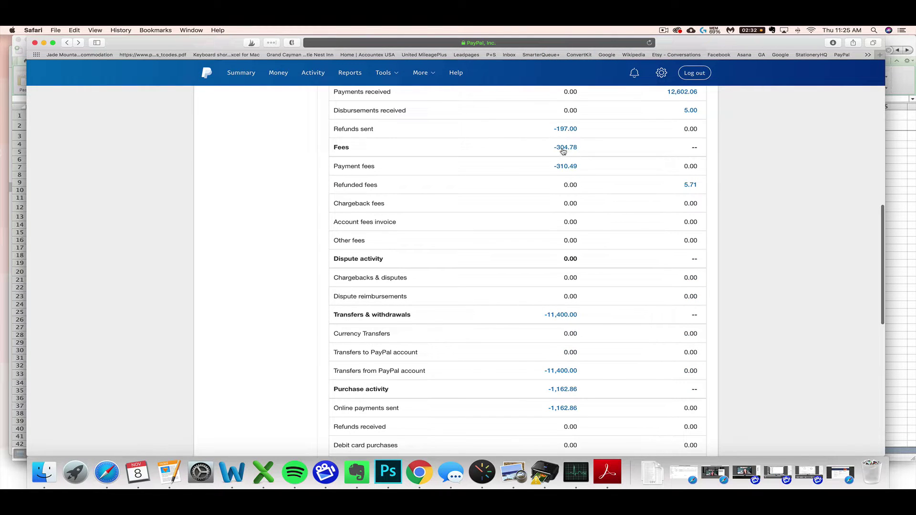
pyautogui.click(262, 474)
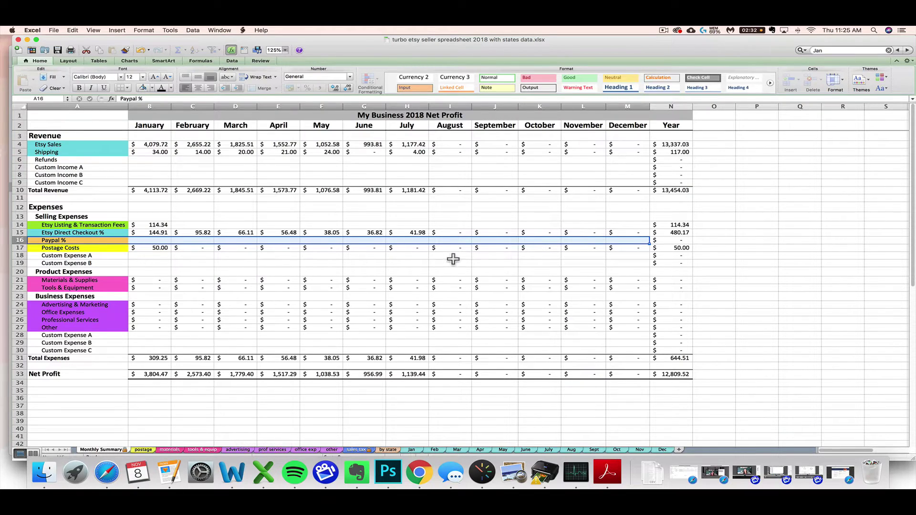
pyautogui.click(489, 242)
pyautogui.write('3')
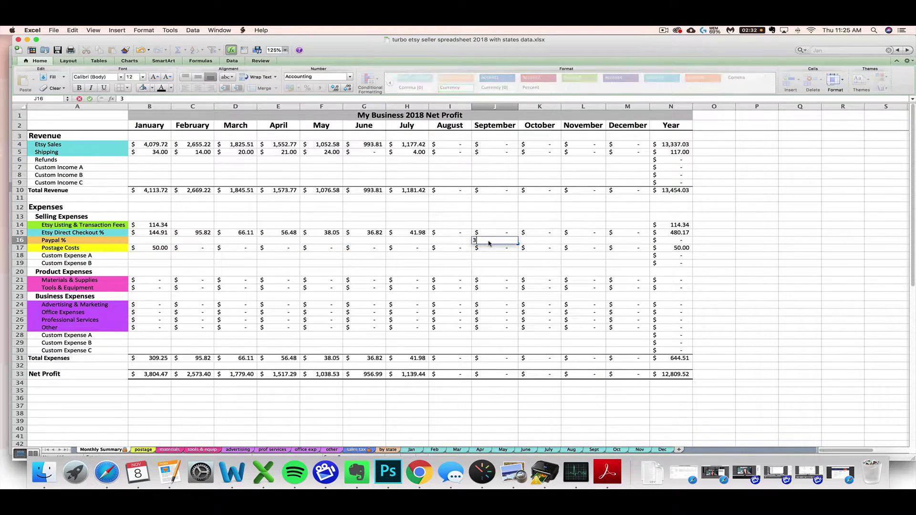
pyautogui.write('04.78')
pyautogui.press('Return')
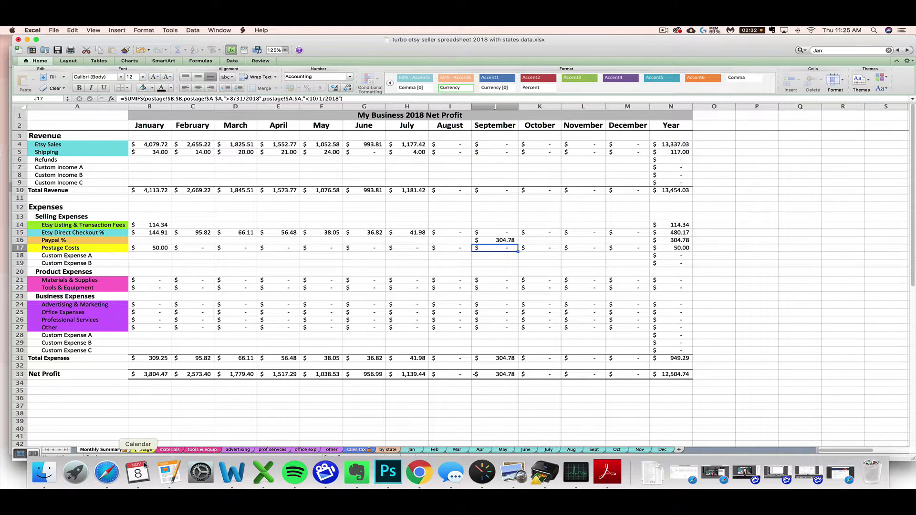
# Review the September PayPal report against the Excel summary and open the transaction details behind the Sales activity total in Safari.
pyautogui.click(107, 472)
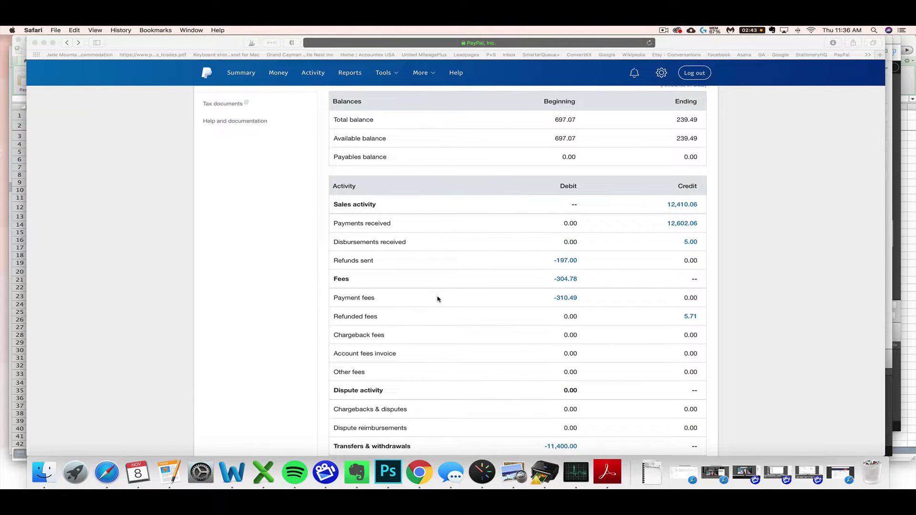
pyautogui.scroll(-1, 437, 299)
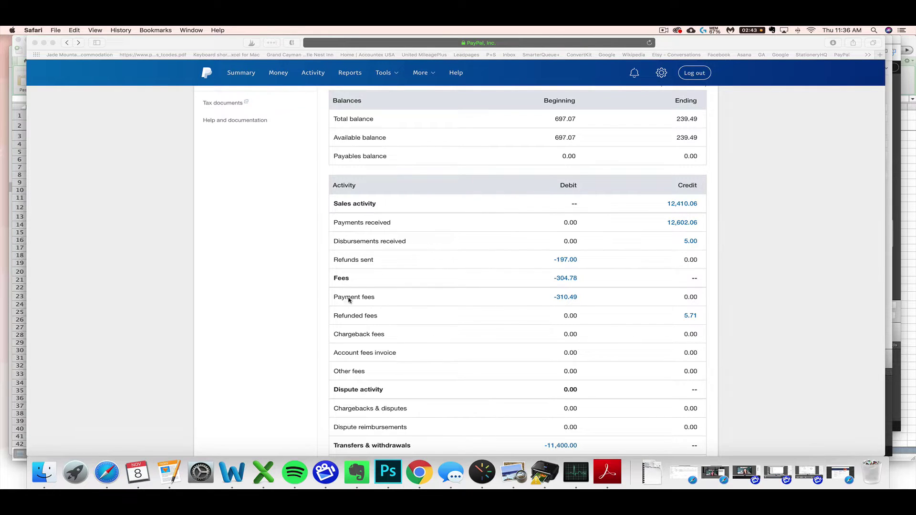
pyautogui.click(263, 472)
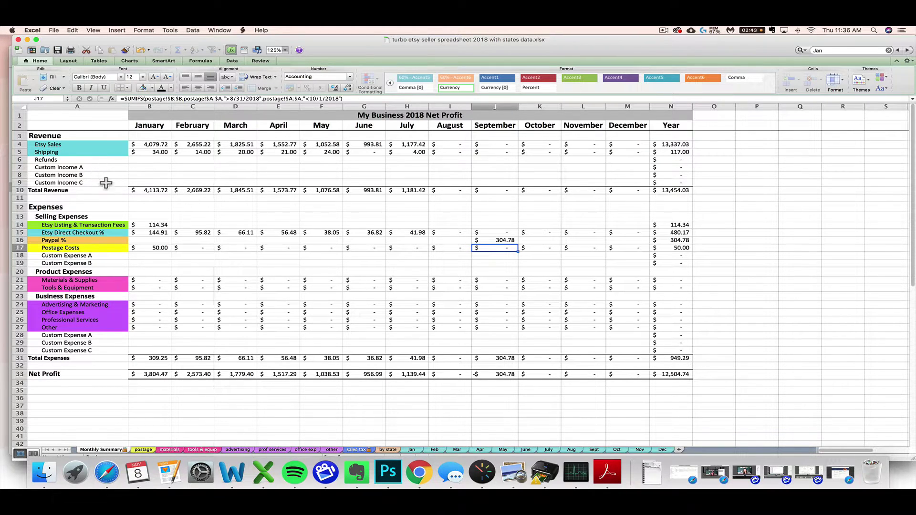
pyautogui.click(107, 473)
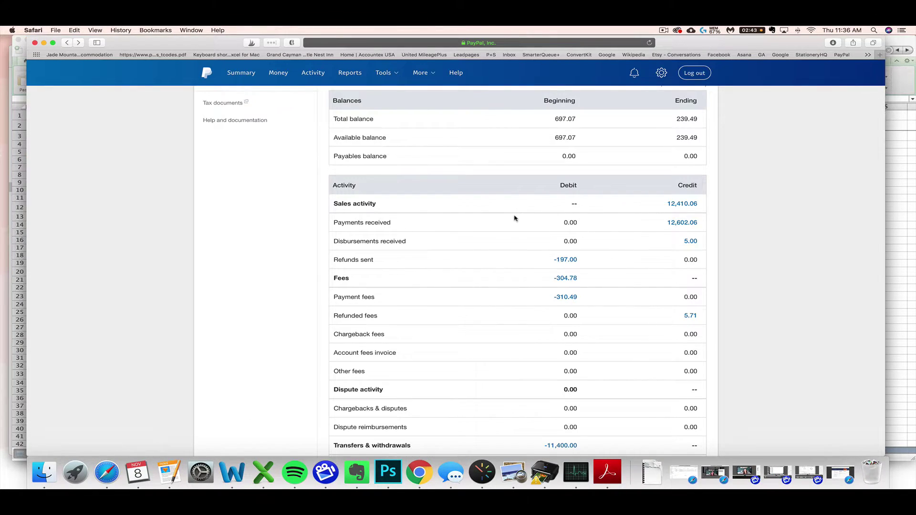
pyautogui.click(675, 205)
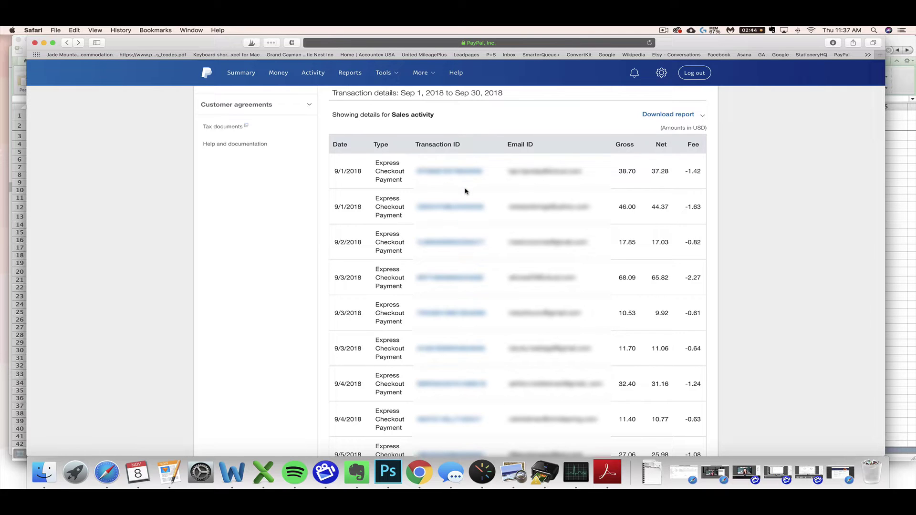
# Compare the September Sales activity transactions in Safari with the Monthly Summary in Excel, ending back in Safari.
pyautogui.scroll(1, 456, 203)
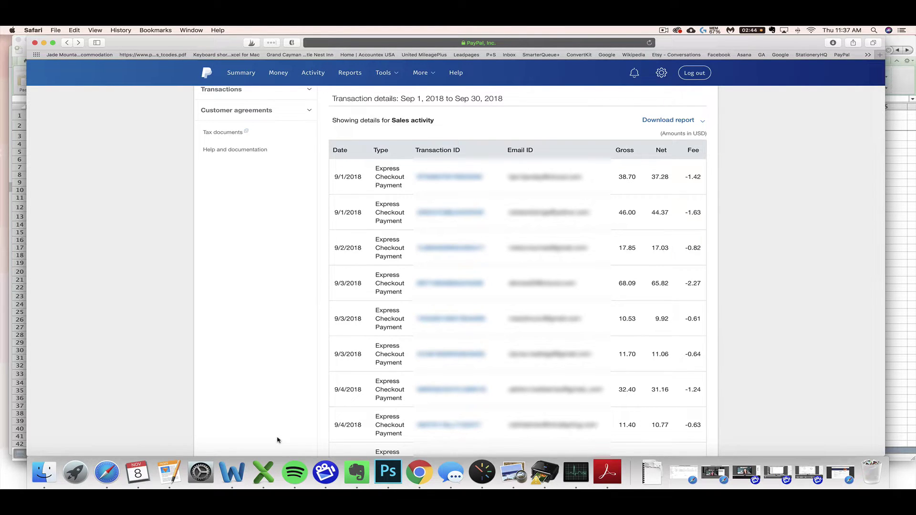
pyautogui.click(265, 475)
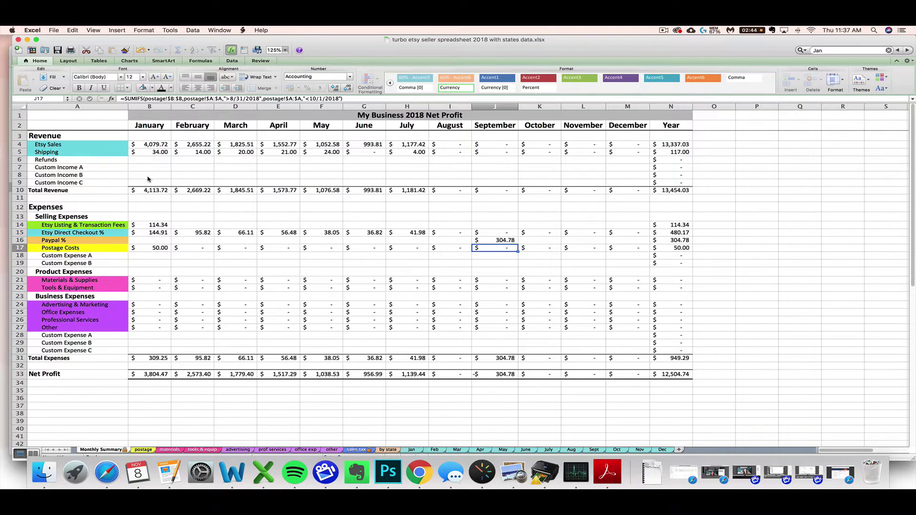
pyautogui.click(107, 472)
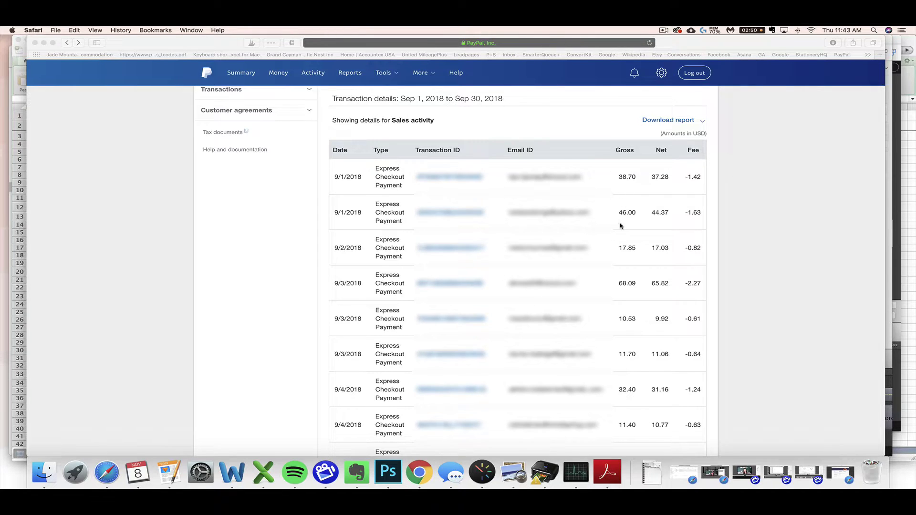
# Open the transaction details behind September's Purchase activity total in PayPal and check them against the expense categories in the Excel workbook.
pyautogui.scroll(2, 622, 227)
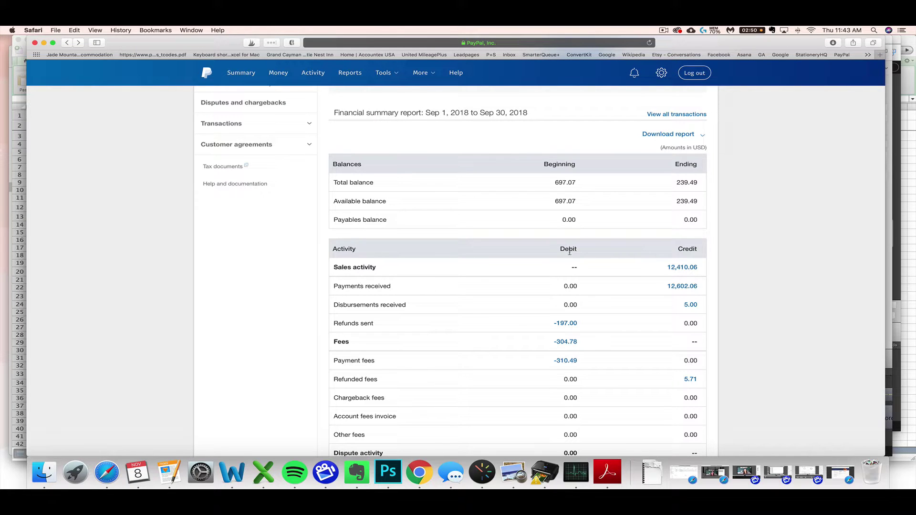
pyautogui.scroll(-2, 568, 260)
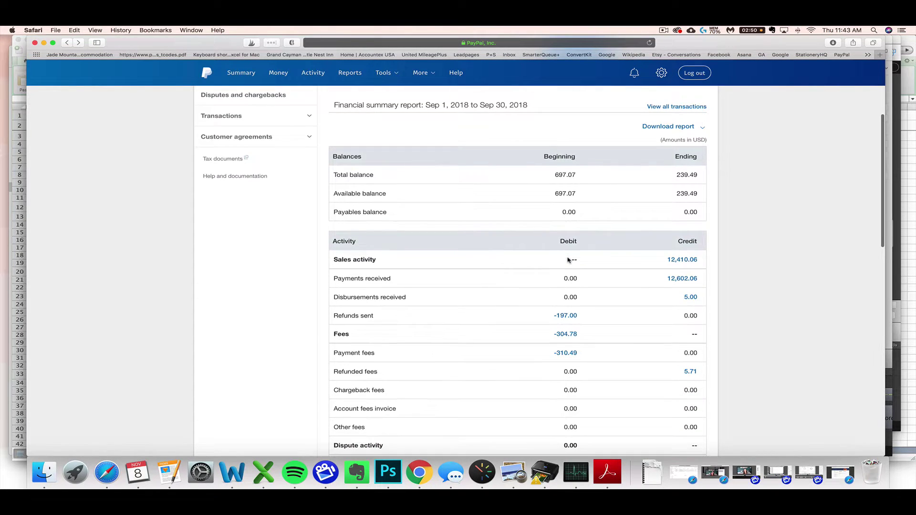
pyautogui.scroll(-9, 562, 258)
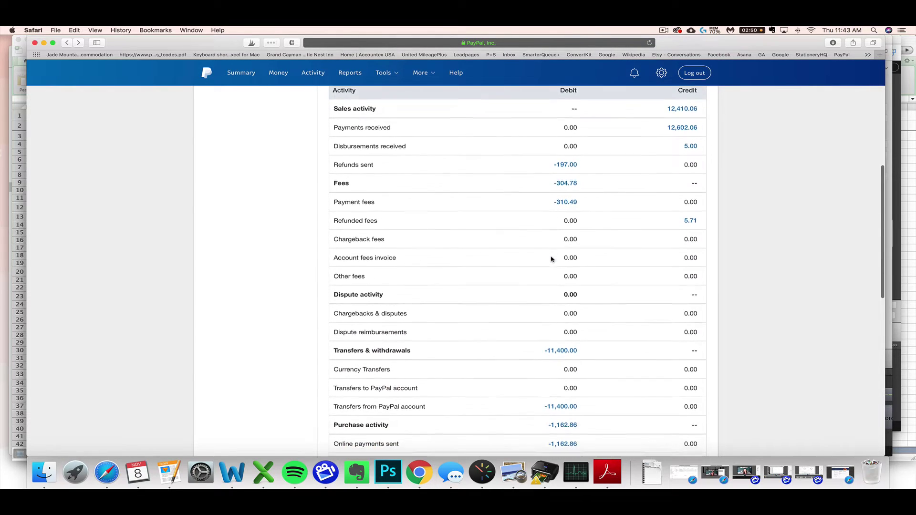
pyautogui.scroll(-10, 551, 259)
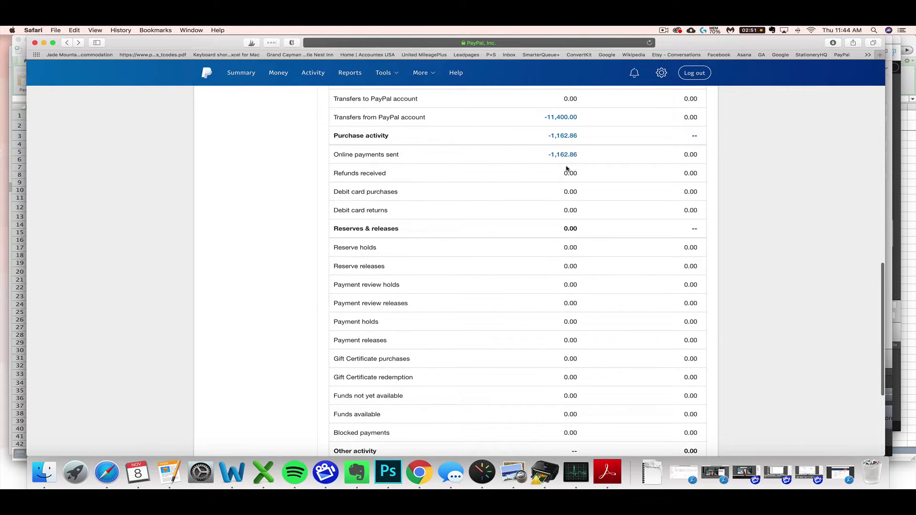
pyautogui.click(560, 137)
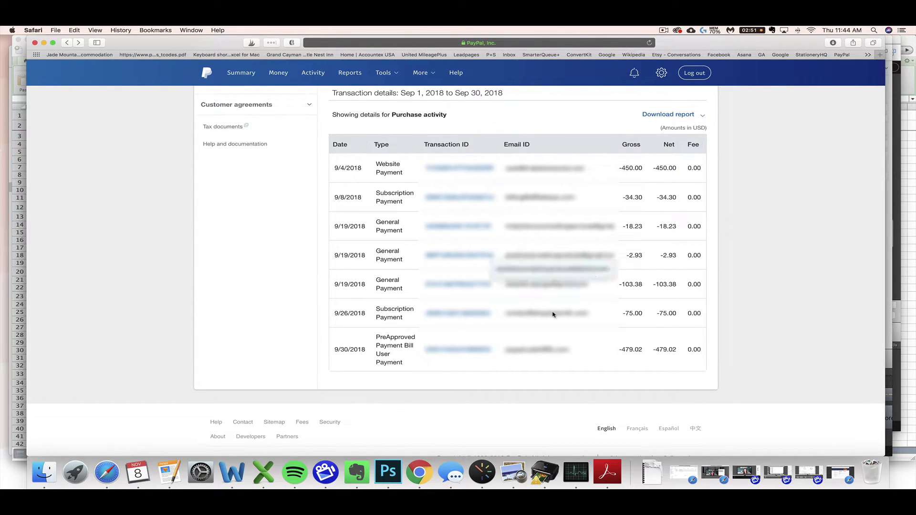
pyautogui.click(269, 477)
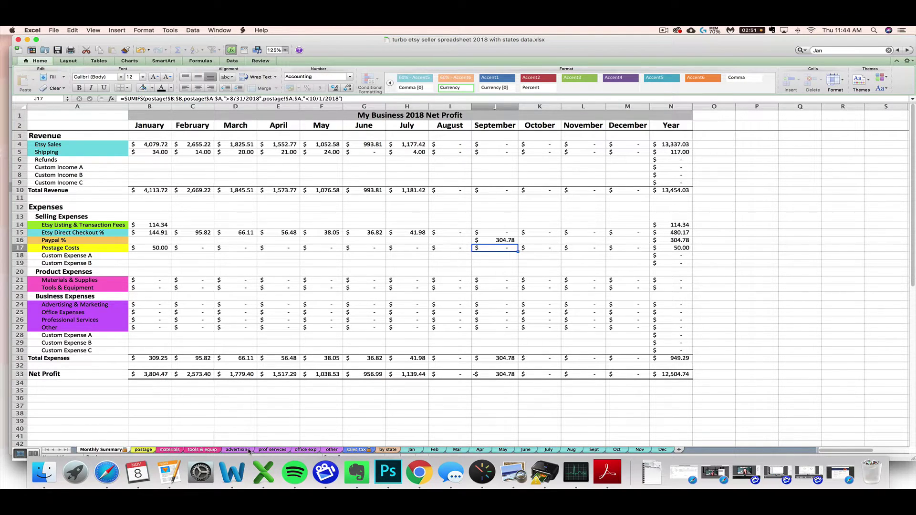
pyautogui.click(108, 472)
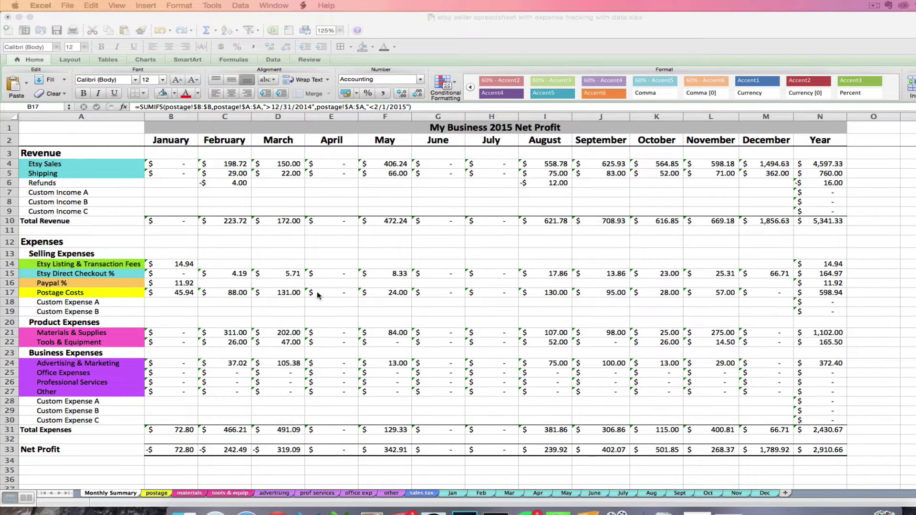
# Examine the Custom Expense rows under Selling Expenses and Business Expenses and the Other row in the 2015 Monthly Summary.
pyautogui.click(134, 266)
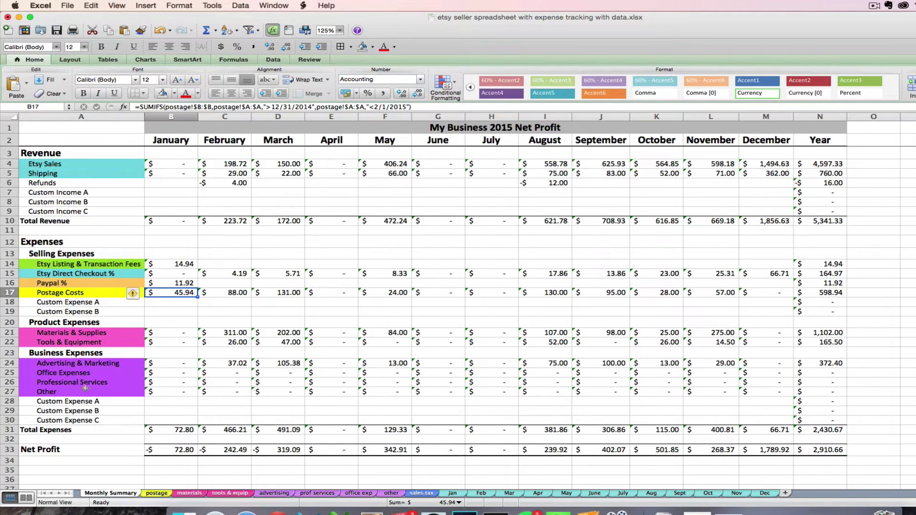
pyautogui.moveTo(45, 304); pyautogui.dragTo(50, 310)
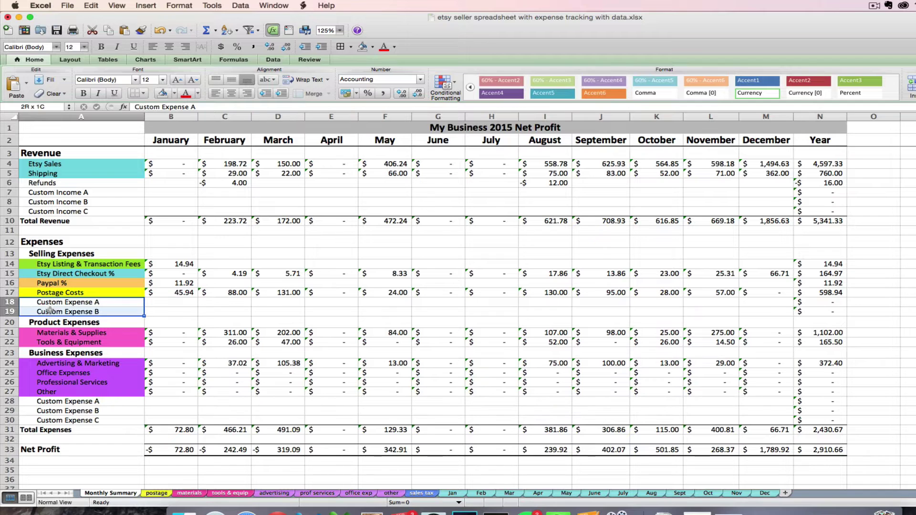
pyautogui.click(102, 402)
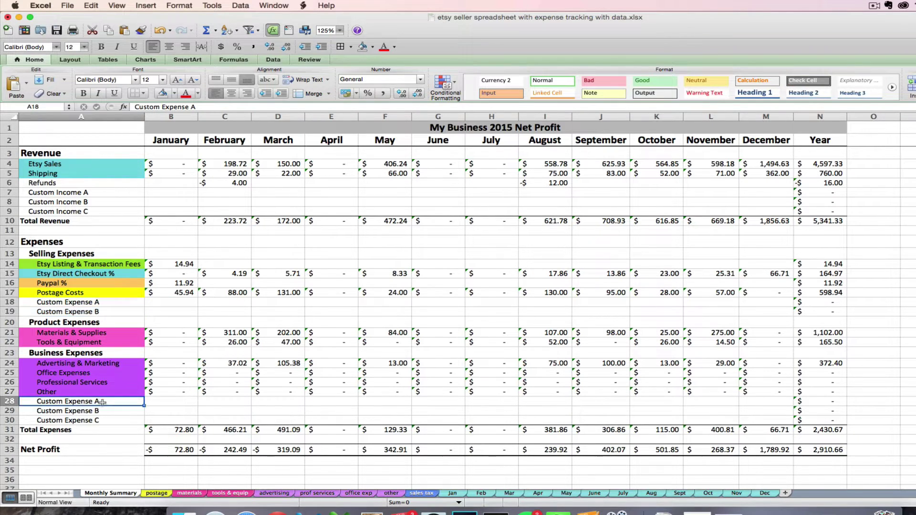
pyautogui.moveTo(102, 403); pyautogui.dragTo(103, 420)
pyautogui.click(95, 300)
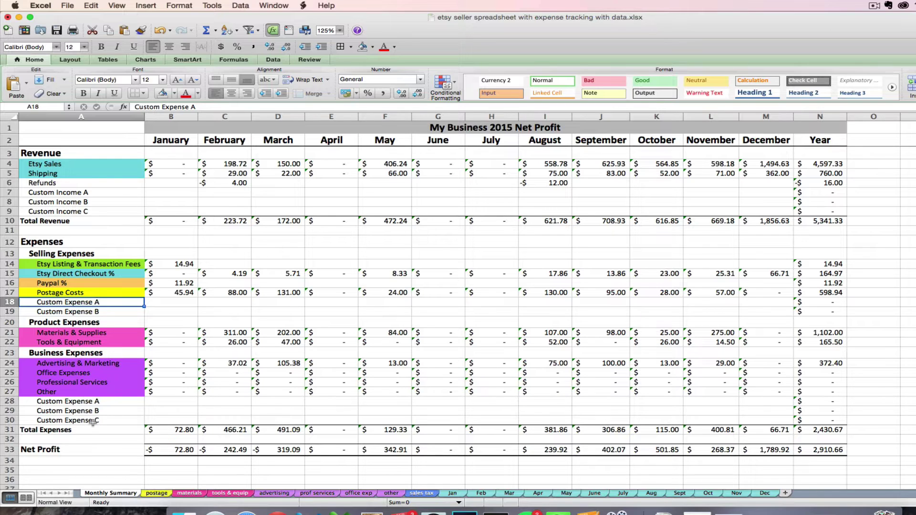
pyautogui.moveTo(90, 404); pyautogui.dragTo(91, 419)
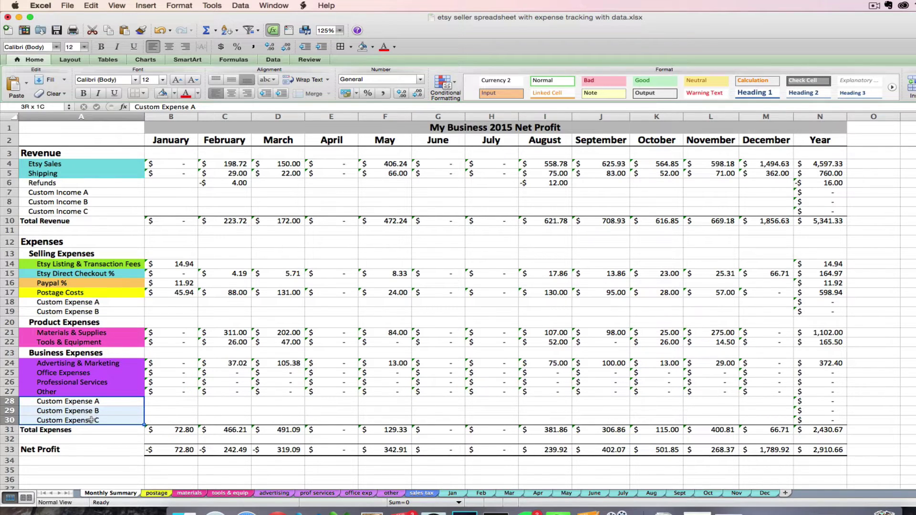
pyautogui.click(97, 392)
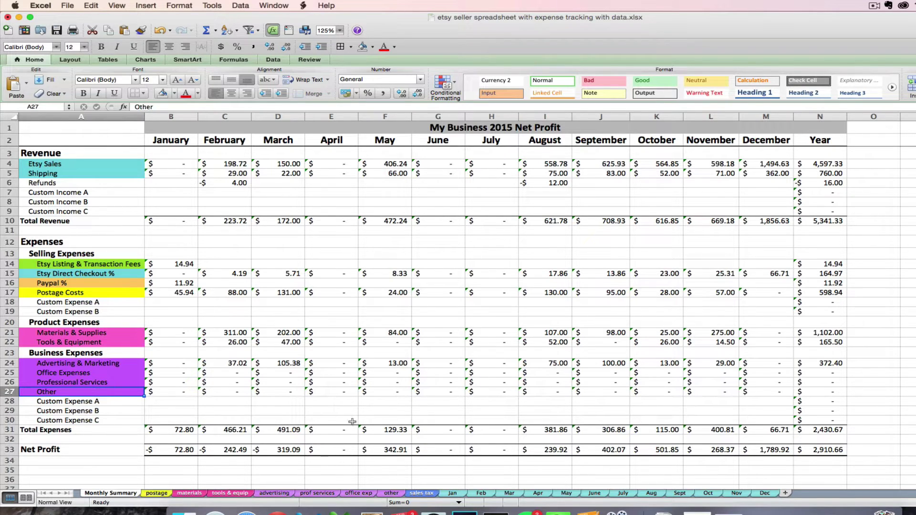
# Look through the other, postage and advertising expense sheets and return to the Monthly Summary.
pyautogui.click(394, 494)
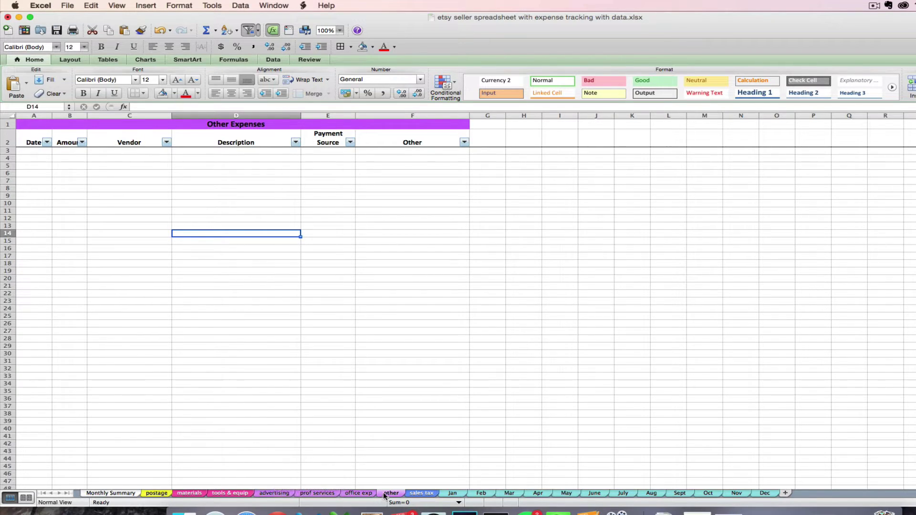
pyautogui.click(156, 496)
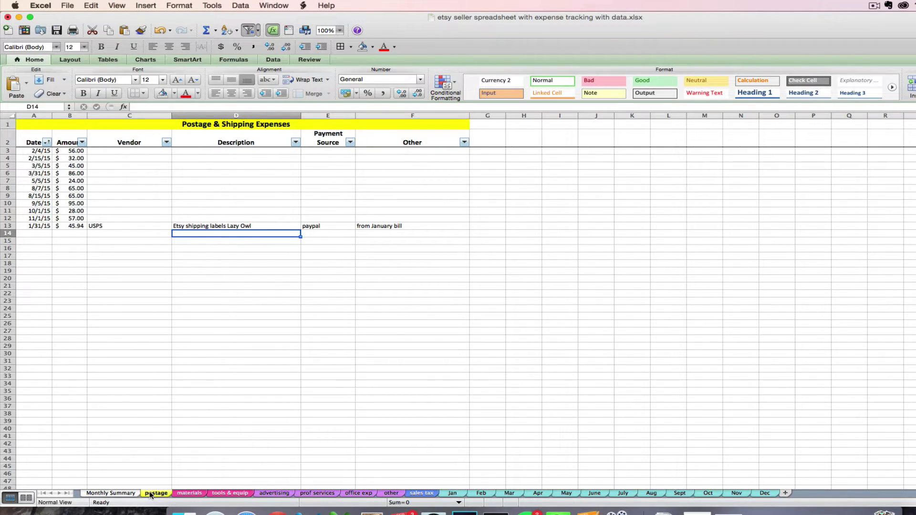
pyautogui.click(281, 495)
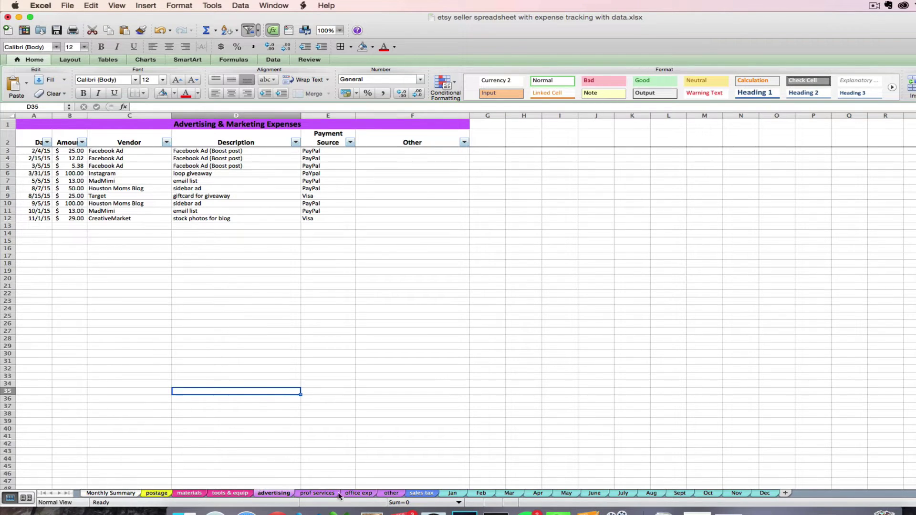
pyautogui.click(391, 496)
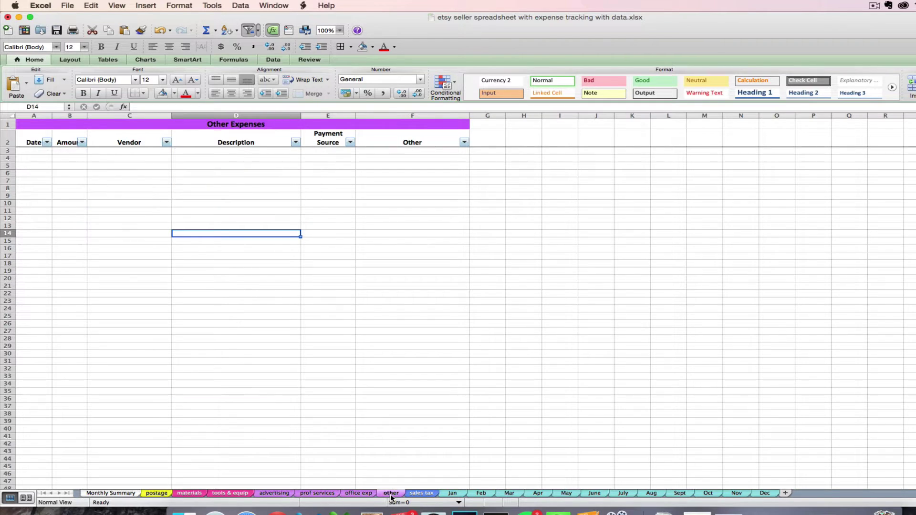
pyautogui.click(117, 495)
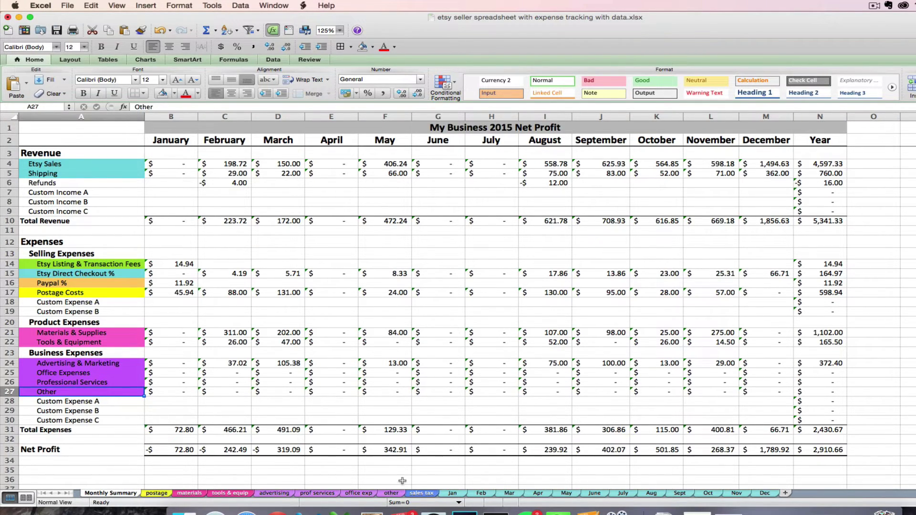
# Sort the Advertising & Marketing Expenses sheet by Vendor in ascending order and check the grouped vendors.
pyautogui.click(274, 494)
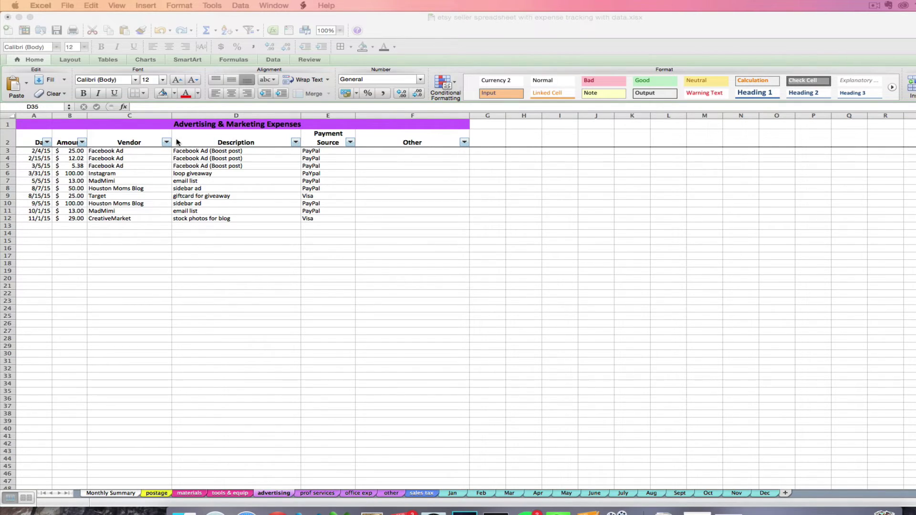
pyautogui.click(49, 143)
pyautogui.click(166, 142)
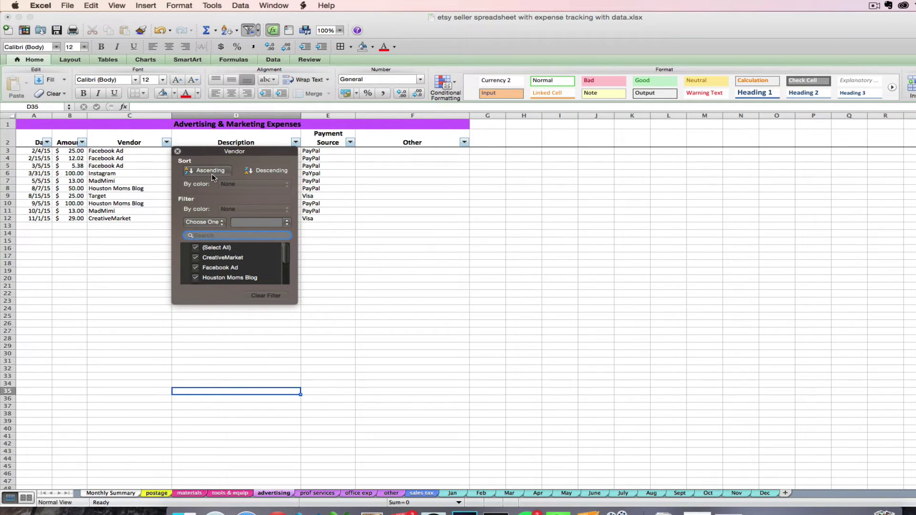
pyautogui.click(196, 171)
pyautogui.click(177, 152)
pyautogui.moveTo(133, 152); pyautogui.dragTo(136, 218)
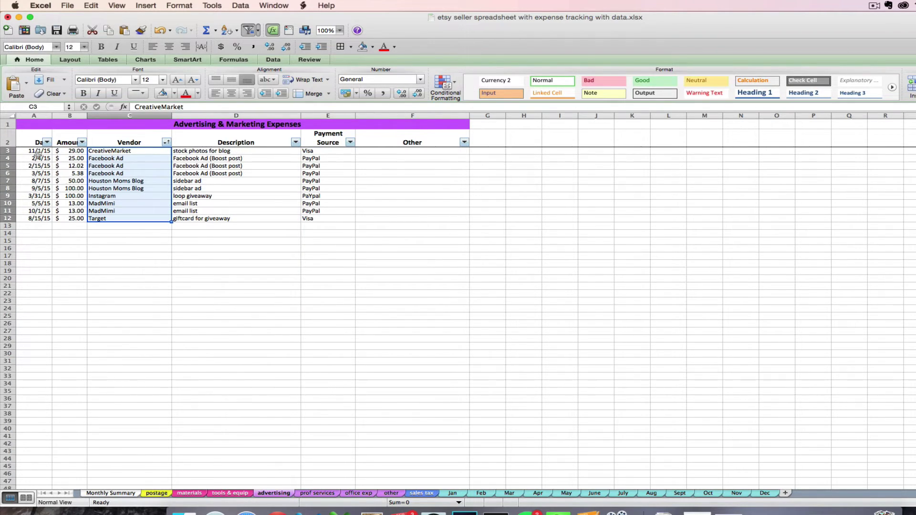
pyautogui.click(110, 173)
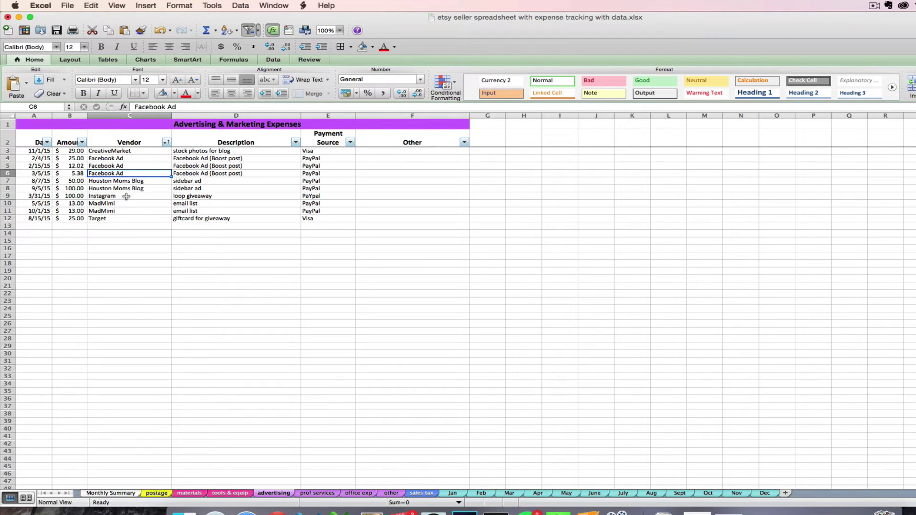
# Filter the Vendor column of the advertising expenses to show only Facebook Ad entries.
pyautogui.click(167, 143)
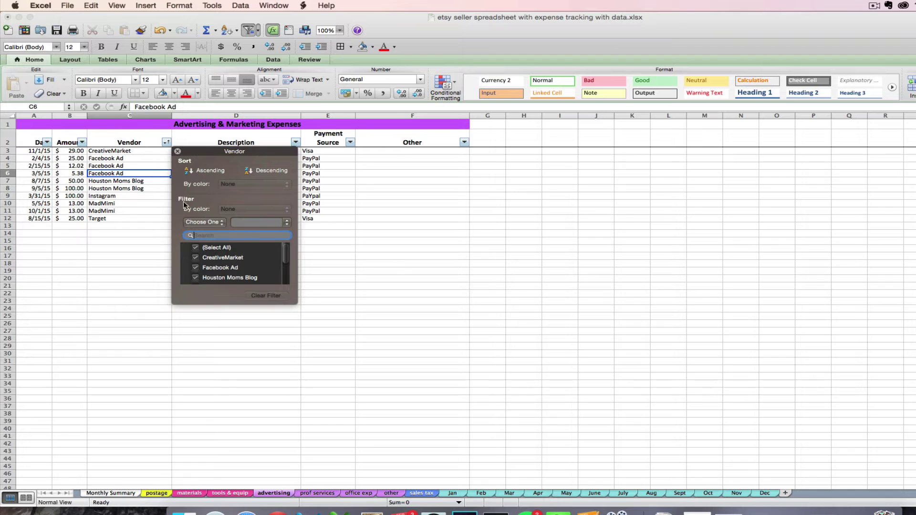
pyautogui.click(195, 249)
pyautogui.scroll(-1, 196, 267)
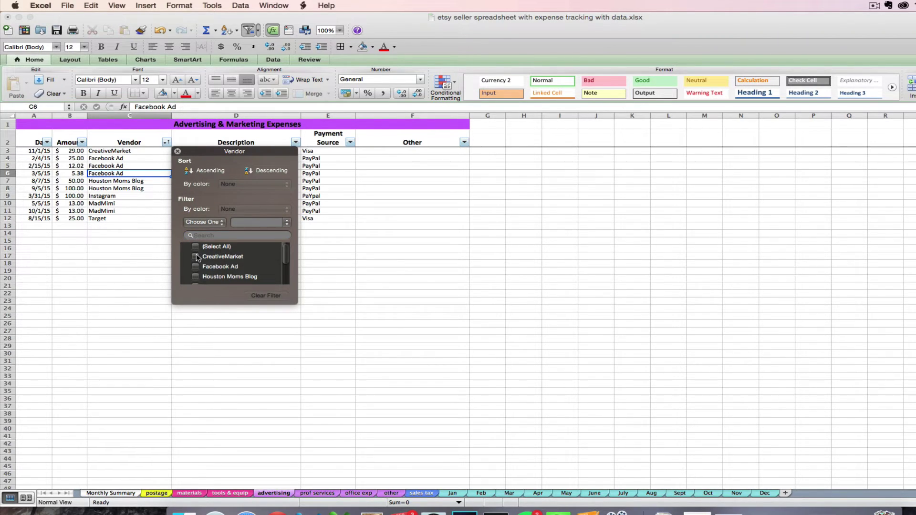
pyautogui.click(196, 265)
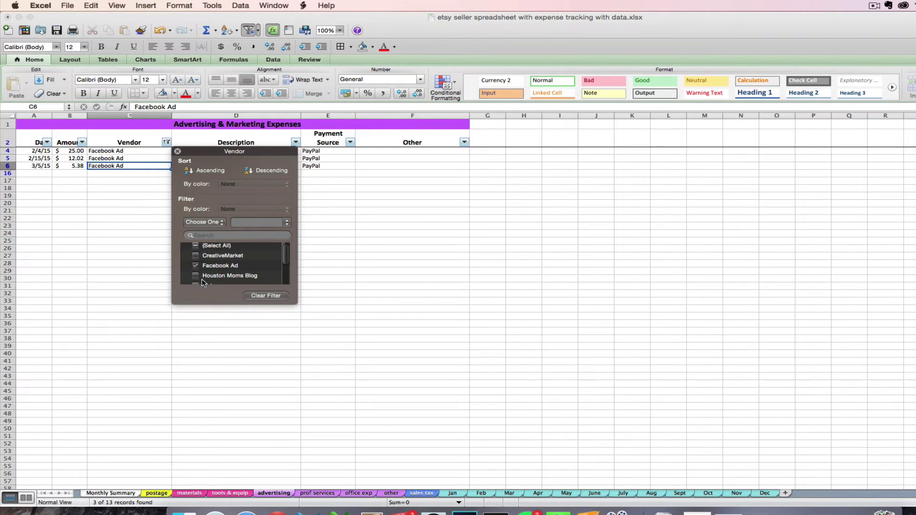
pyautogui.click(177, 151)
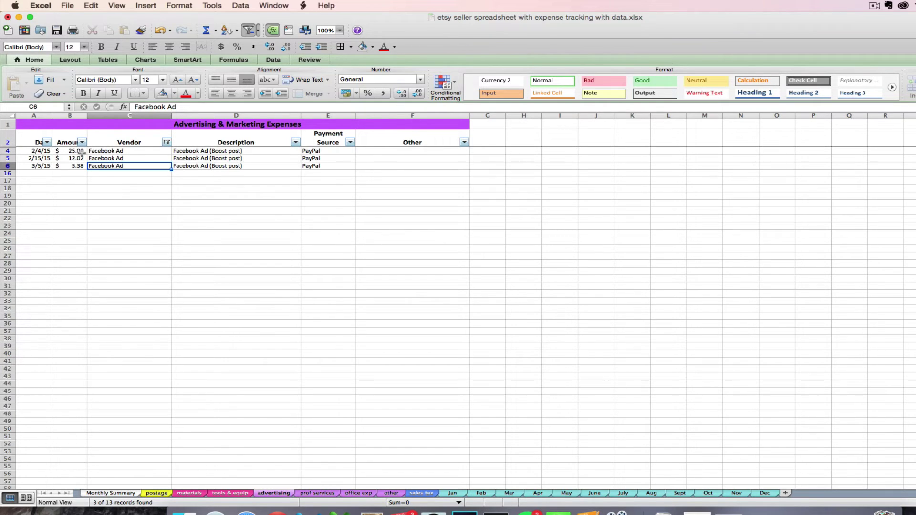
# Clear the Vendor filter on the advertising expenses.
pyautogui.click(166, 142)
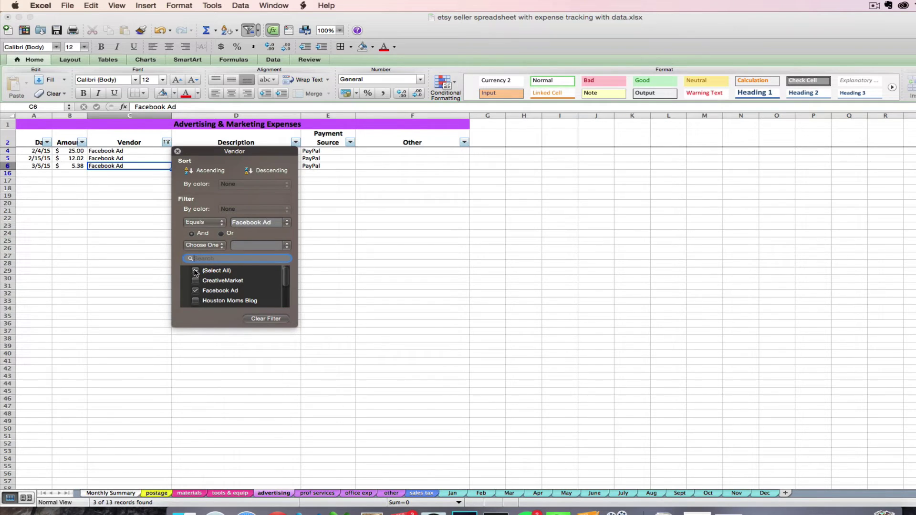
pyautogui.click(266, 320)
pyautogui.click(178, 152)
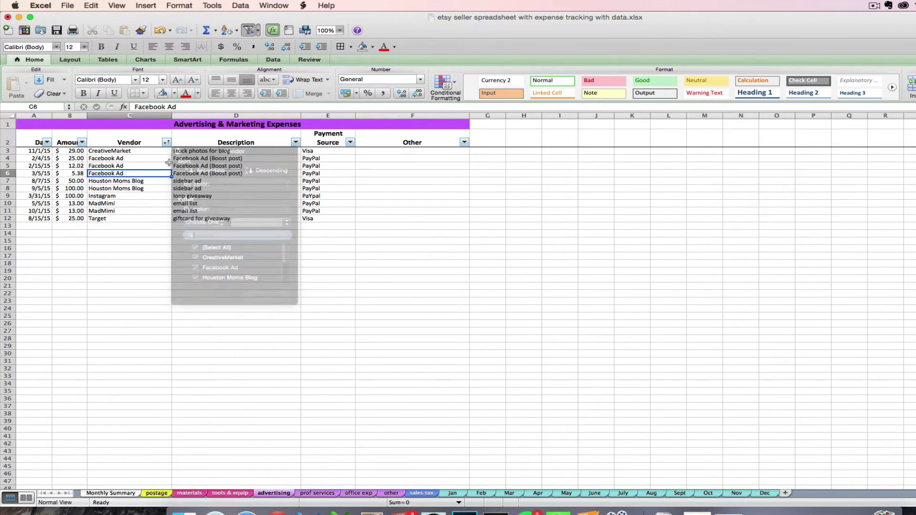
# Sort the advertising expenses by Date in ascending order and return to the Monthly Summary.
pyautogui.click(47, 142)
pyautogui.click(73, 171)
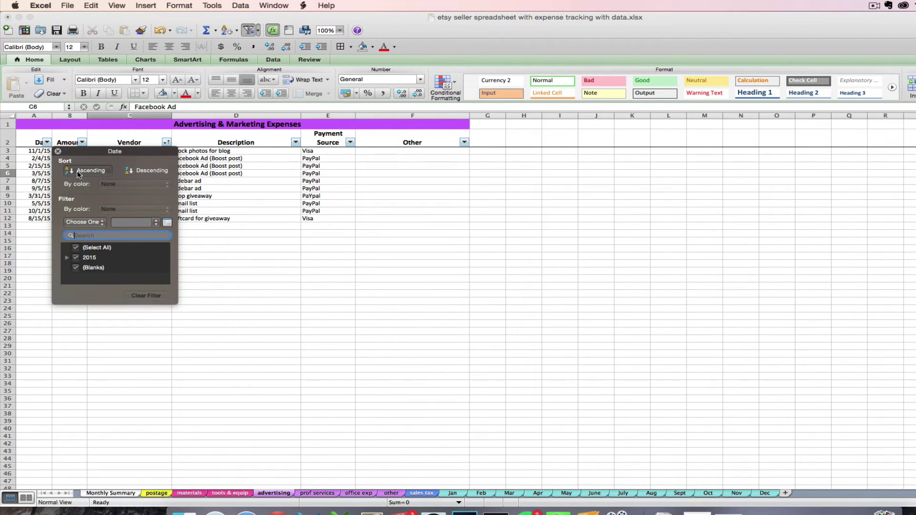
pyautogui.click(58, 151)
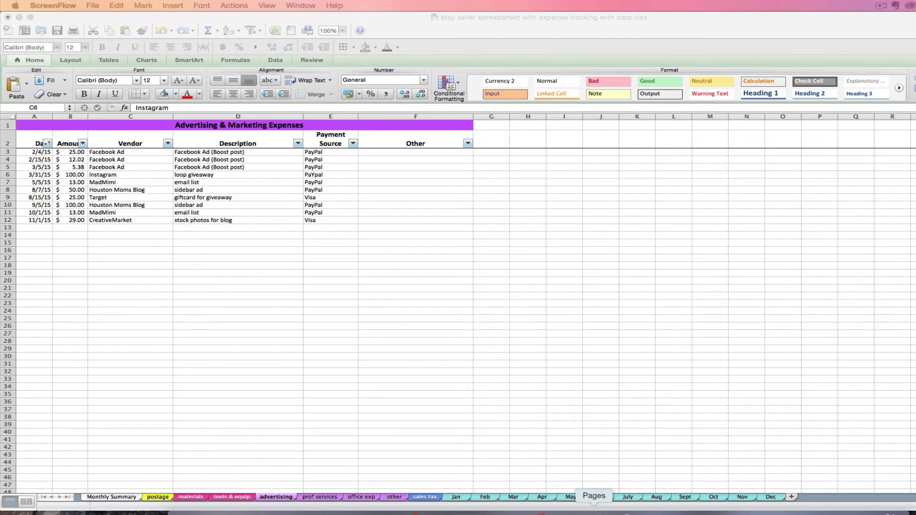
pyautogui.click(130, 498)
pyautogui.click(130, 498)
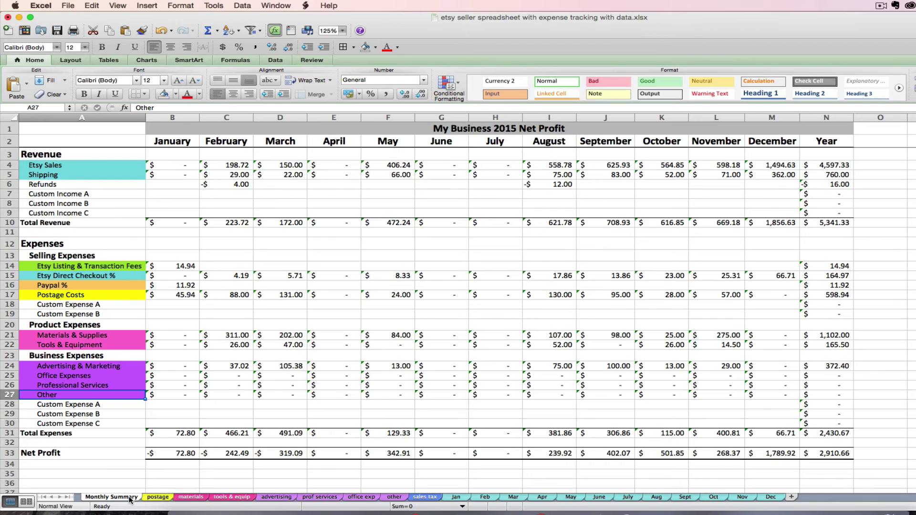